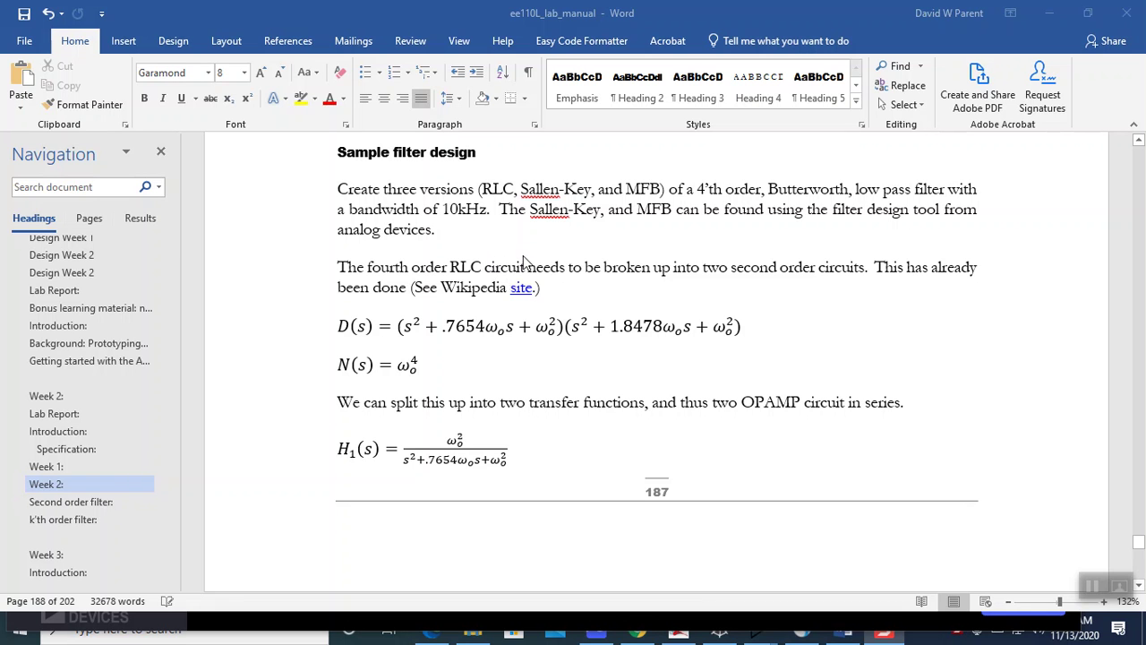
- Review the word RLC, the D(s) denominator and the 7654 coefficient in H1
{"action": "double_click", "coordinate": [493, 190]}
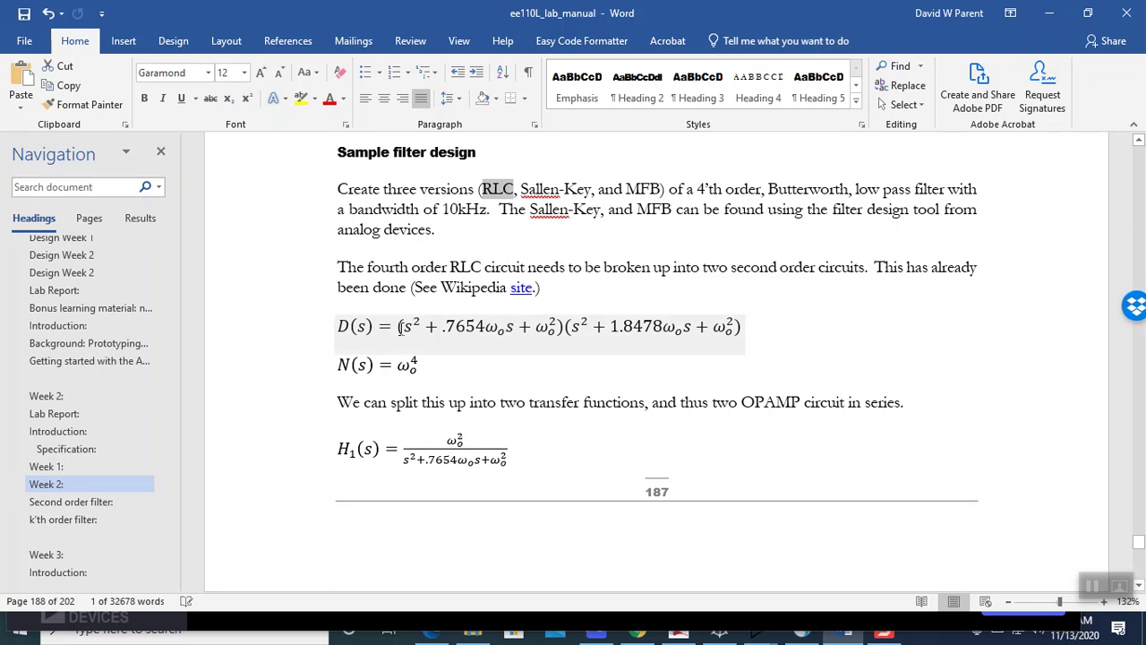
{"action": "left_click_drag", "start_coordinate": [400, 326], "coordinate": [743, 327]}
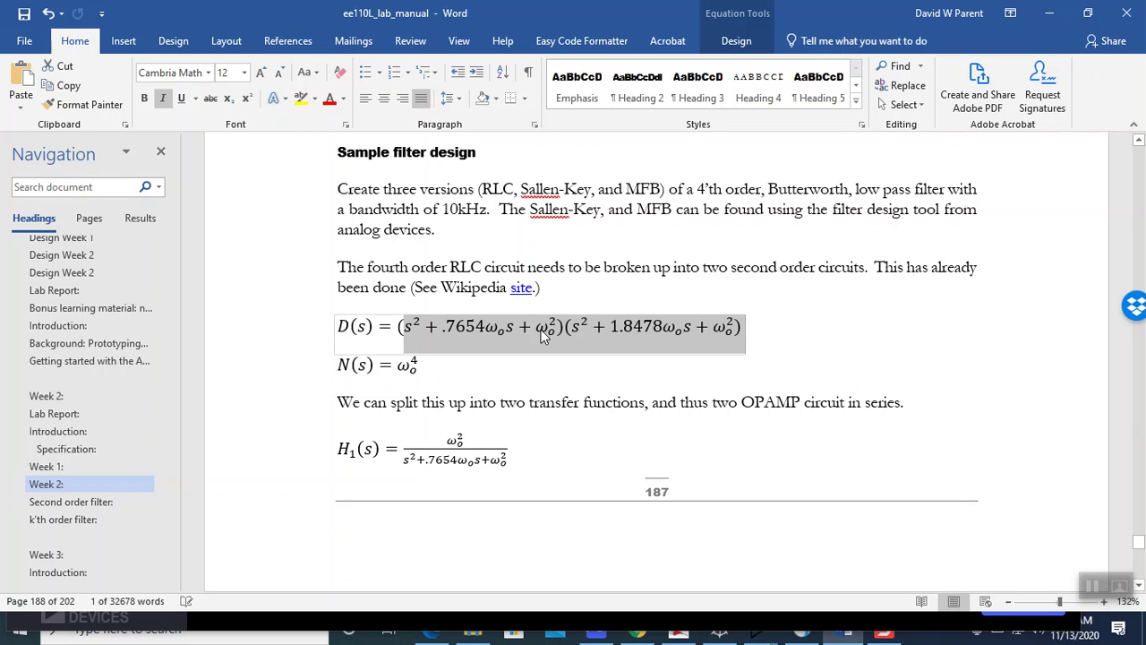
{"action": "scroll", "coordinate": [560, 329], "scroll_direction": "down", "scroll_amount": 3}
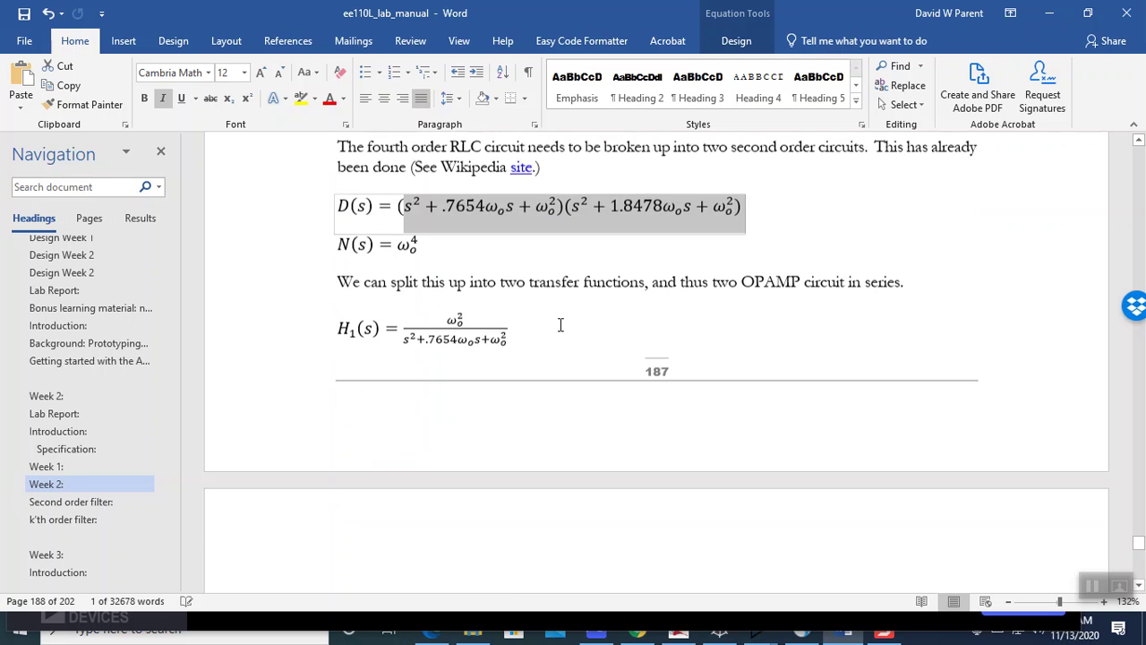
{"action": "double_click", "coordinate": [451, 243]}
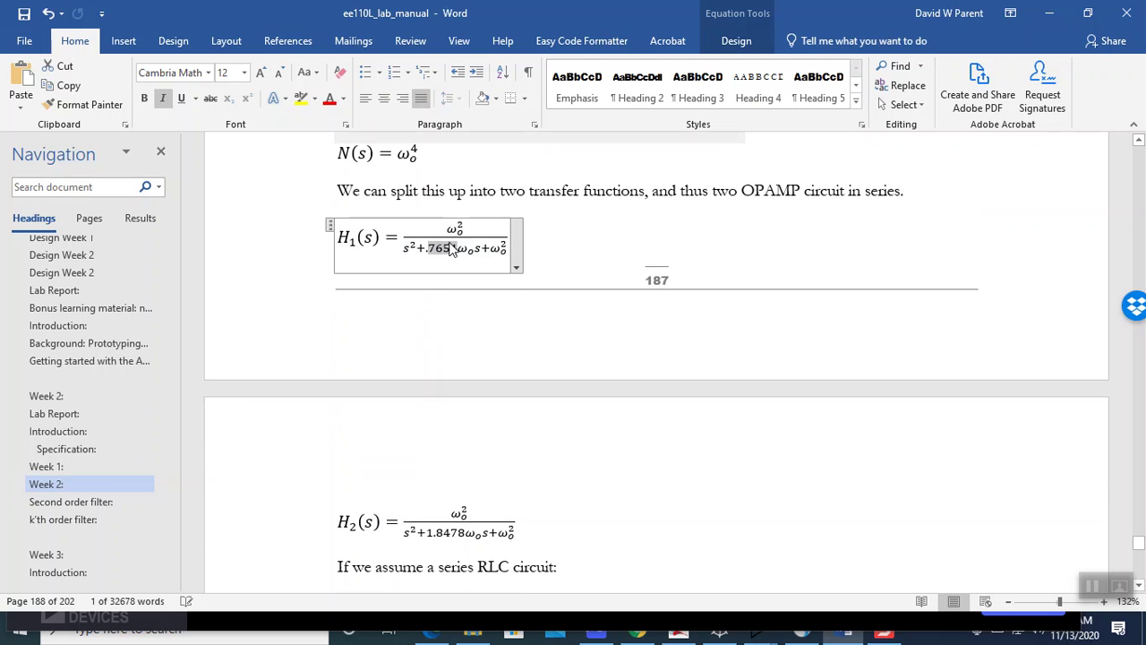
{"action": "left_click", "coordinate": [466, 253]}
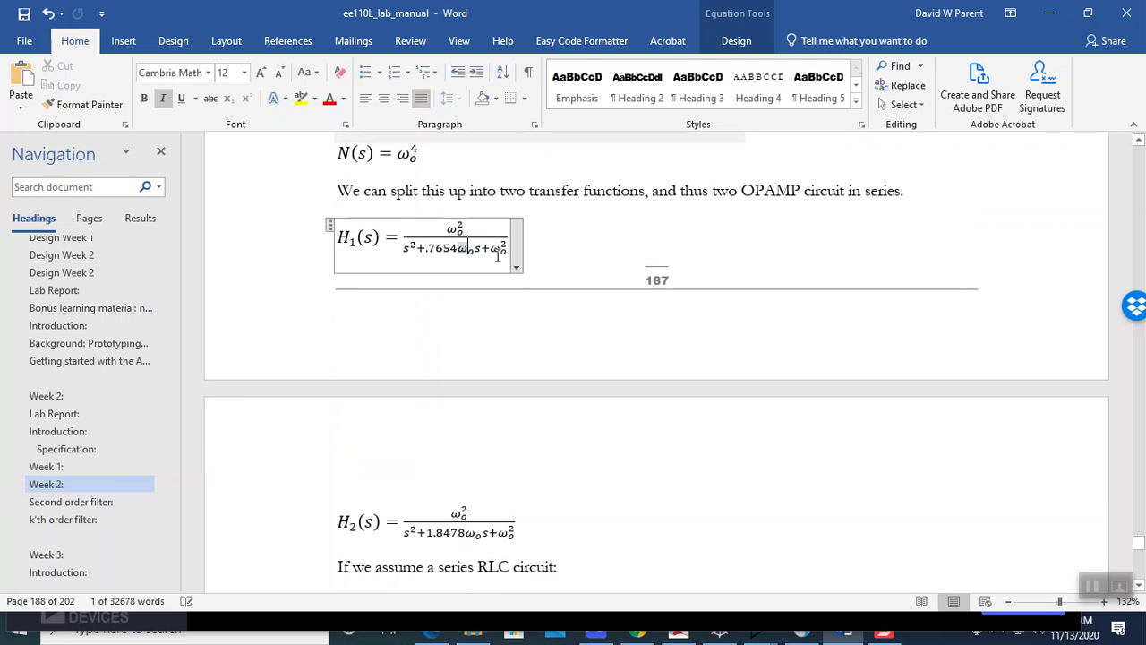
- Scroll through the manual to Figure 260, then switch over to LTspice XVII
{"action": "scroll", "coordinate": [571, 266], "scroll_direction": "down", "scroll_amount": 2}
{"action": "scroll", "coordinate": [574, 271], "scroll_direction": "down", "scroll_amount": 2}
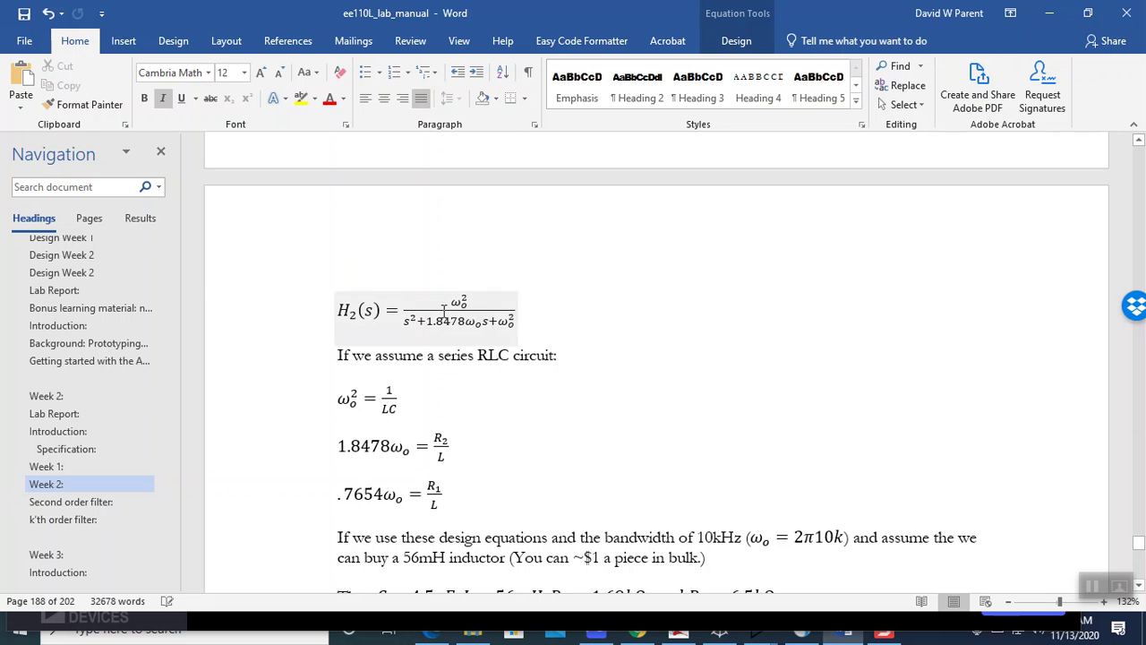
{"action": "scroll", "coordinate": [438, 310], "scroll_direction": "up", "scroll_amount": 5}
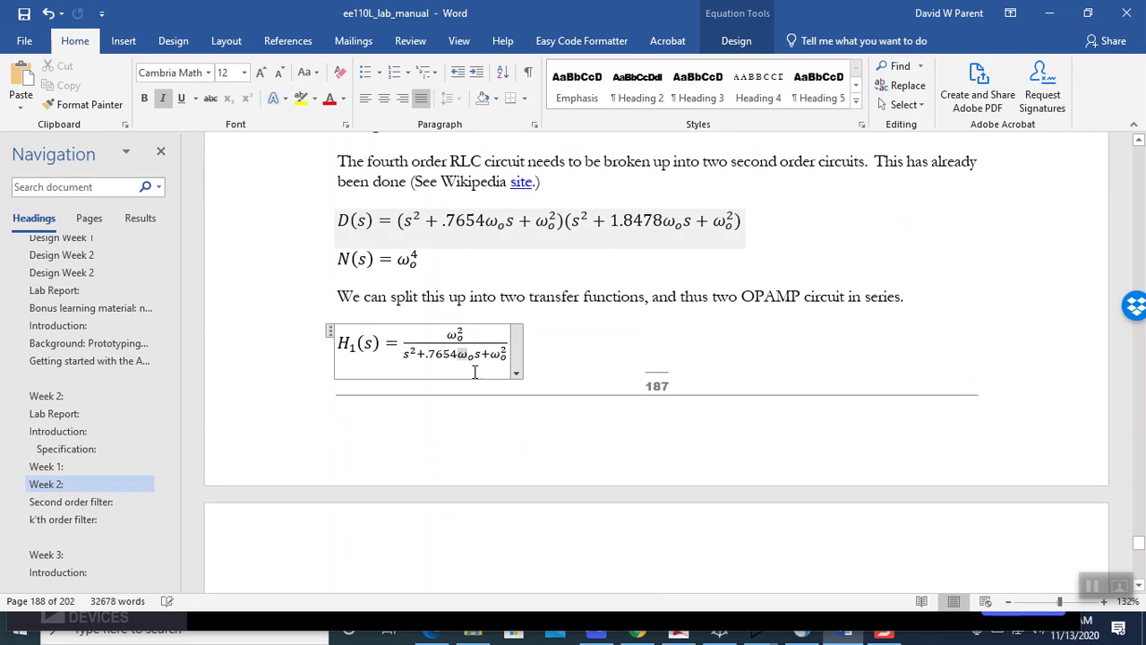
{"action": "scroll", "coordinate": [512, 277], "scroll_direction": "up", "scroll_amount": 5}
{"action": "scroll", "coordinate": [529, 310], "scroll_direction": "down", "scroll_amount": 13}
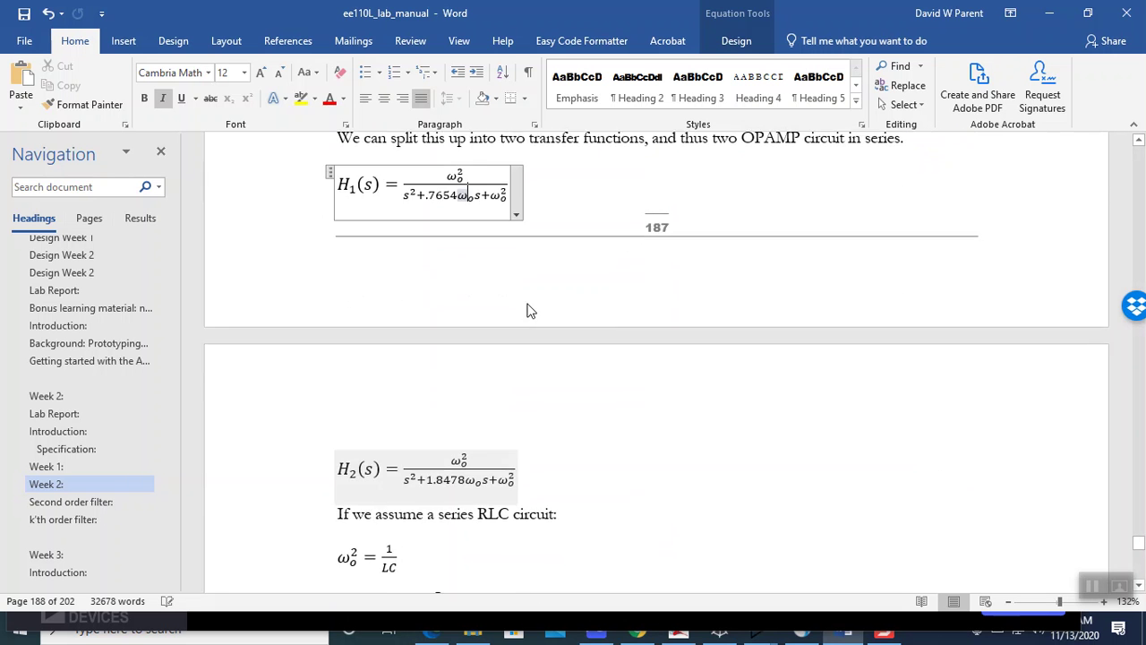
{"action": "scroll", "coordinate": [528, 303], "scroll_direction": "up", "scroll_amount": 2}
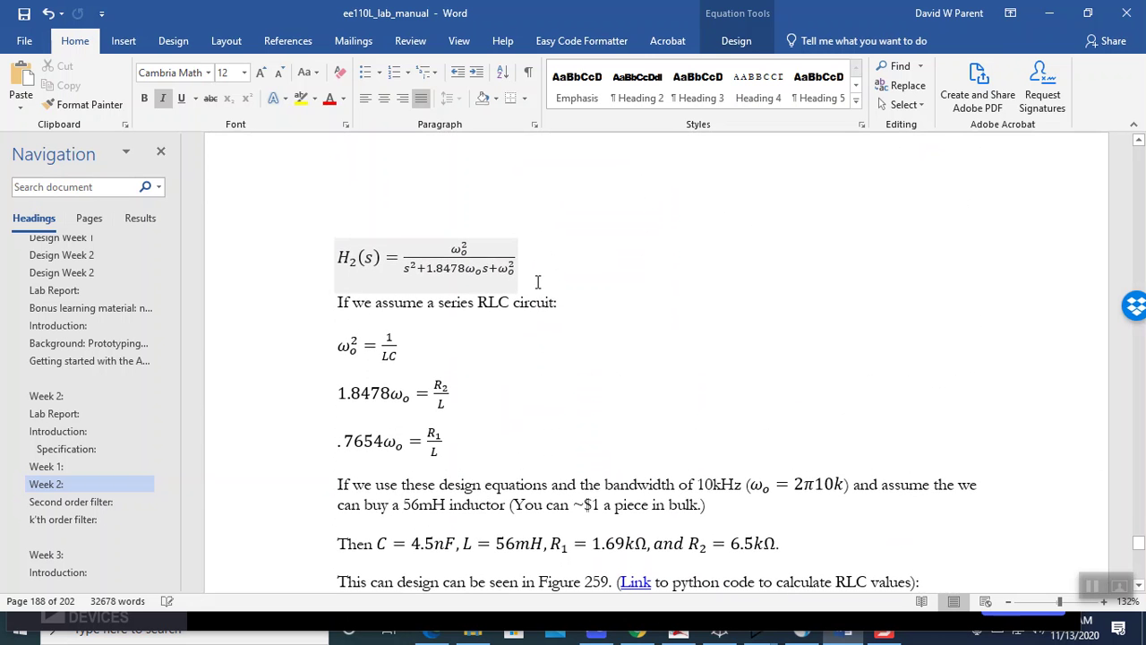
{"action": "scroll", "coordinate": [537, 282], "scroll_direction": "down", "scroll_amount": 2}
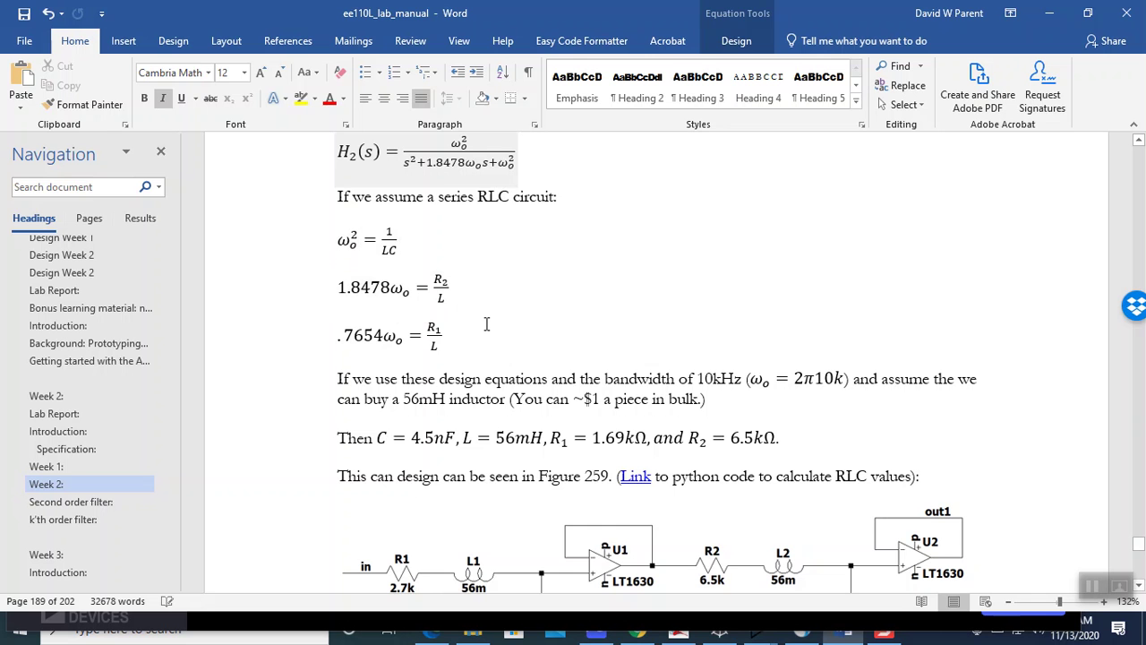
{"action": "scroll", "coordinate": [490, 326], "scroll_direction": "down", "scroll_amount": 5}
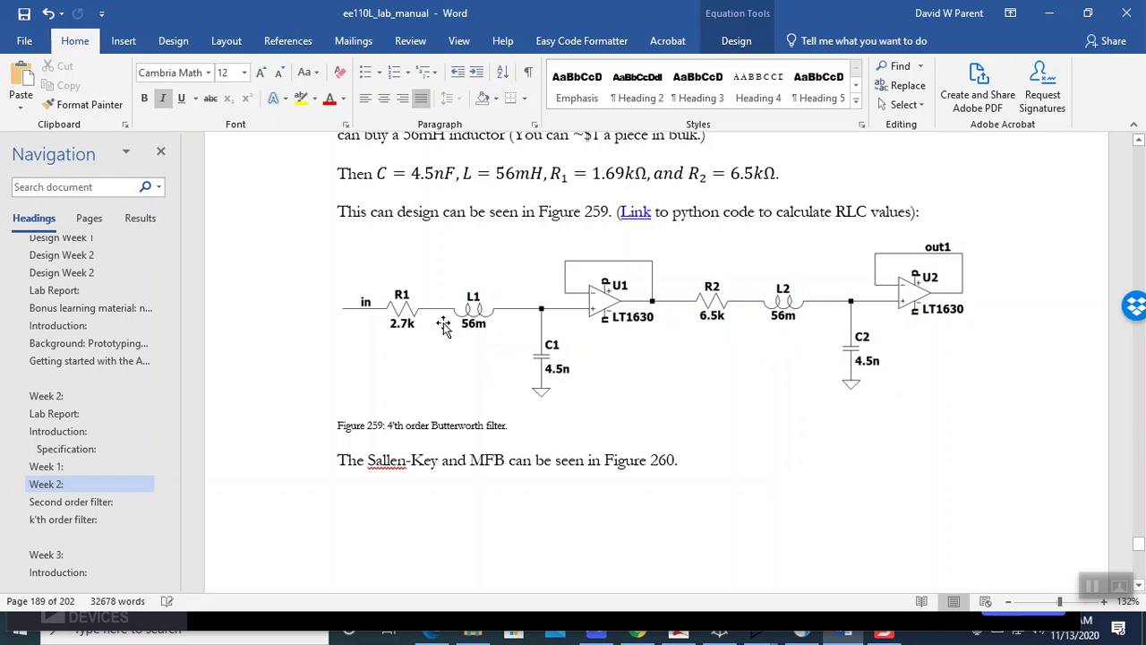
{"action": "scroll", "coordinate": [699, 348], "scroll_direction": "up", "scroll_amount": 3}
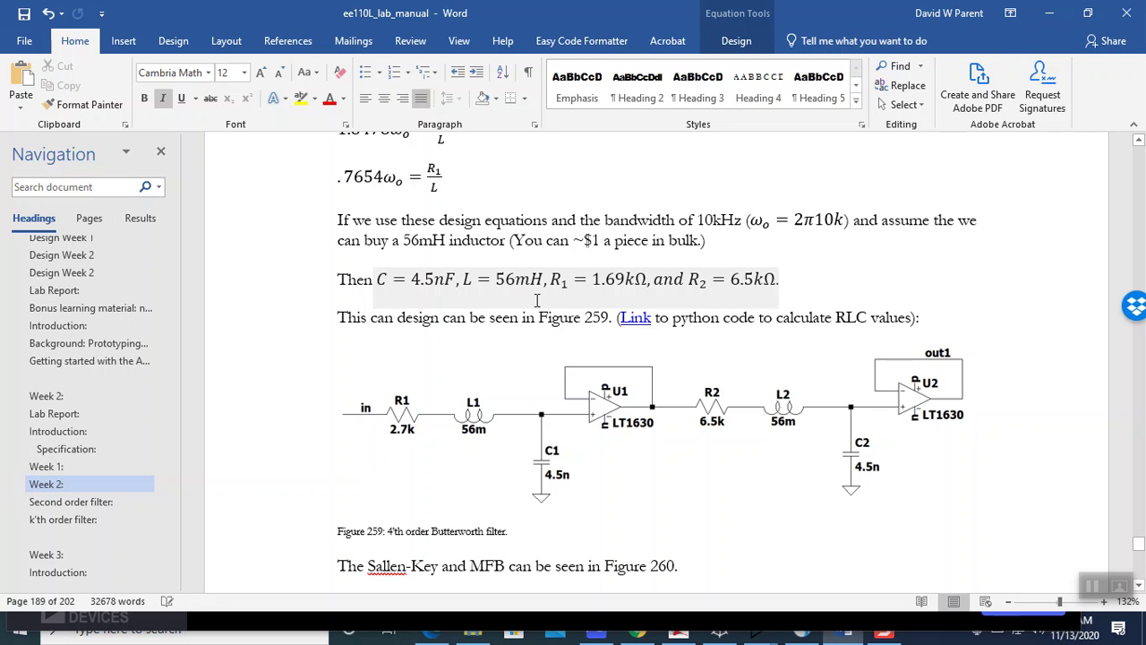
{"action": "scroll", "coordinate": [540, 298], "scroll_direction": "down", "scroll_amount": 10}
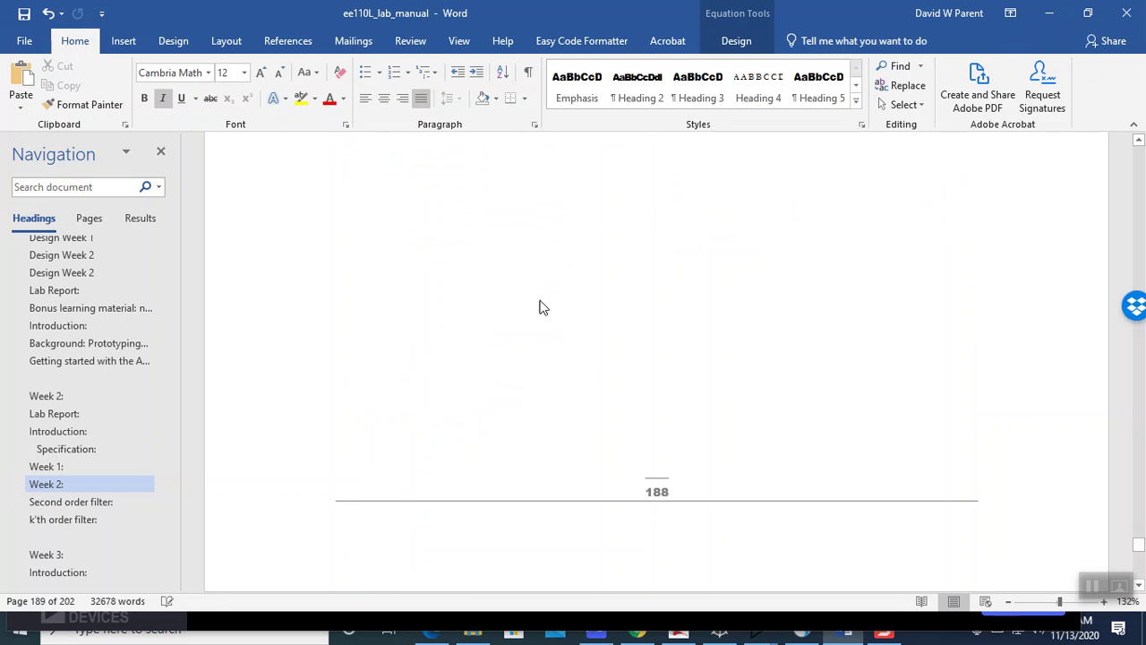
{"action": "scroll", "coordinate": [540, 303], "scroll_direction": "up", "scroll_amount": 3}
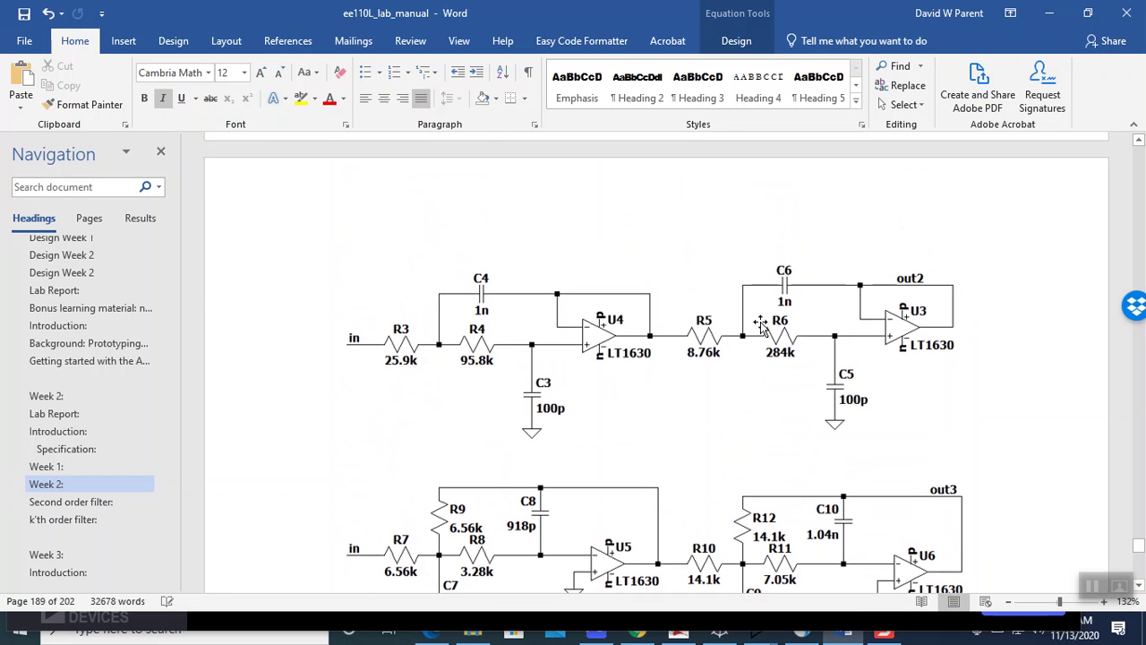
{"action": "scroll", "coordinate": [832, 328], "scroll_direction": "down", "scroll_amount": 2}
{"action": "scroll", "coordinate": [832, 328], "scroll_direction": "down", "scroll_amount": 2}
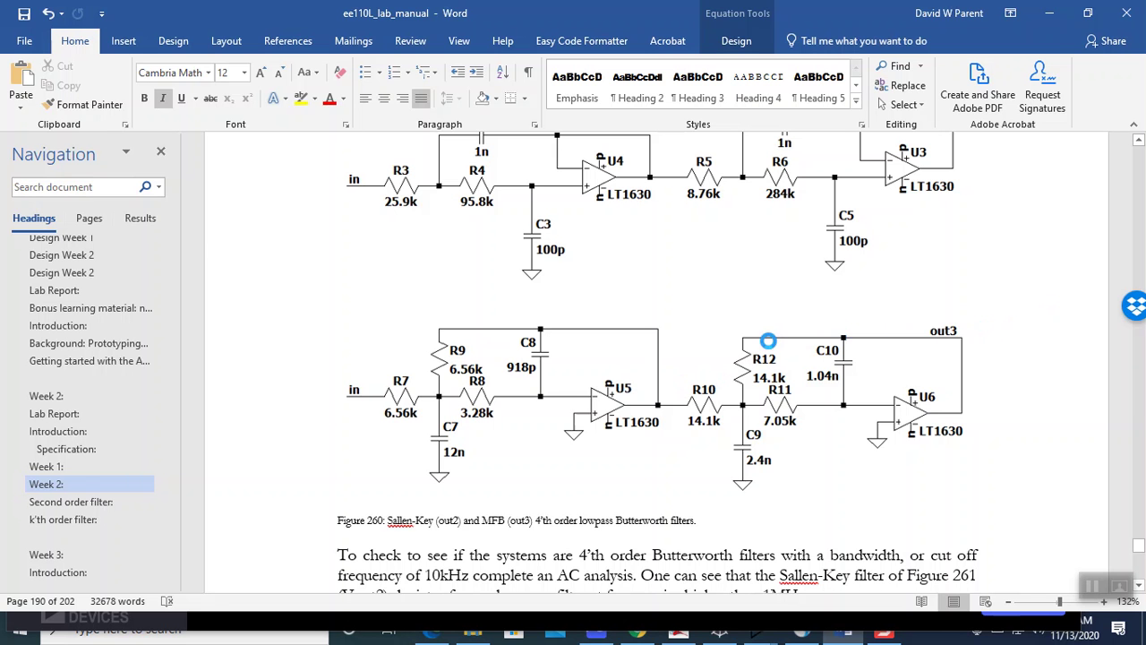
{"action": "key", "text": "alt+Tab"}
{"action": "key", "text": "Tab"}
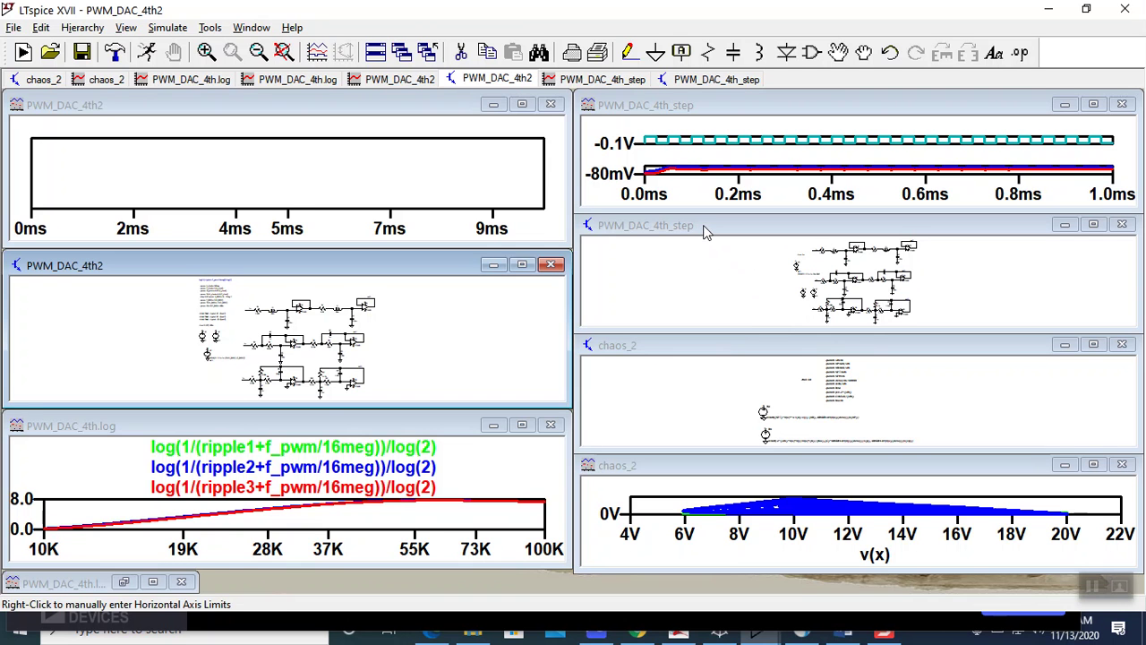
- Open PWM_DAC_4th_bode from the recent files list and maximize its schematic window
{"action": "left_click_drag", "start_coordinate": [108, 107], "coordinate": [105, 101]}
{"action": "left_click", "coordinate": [13, 29]}
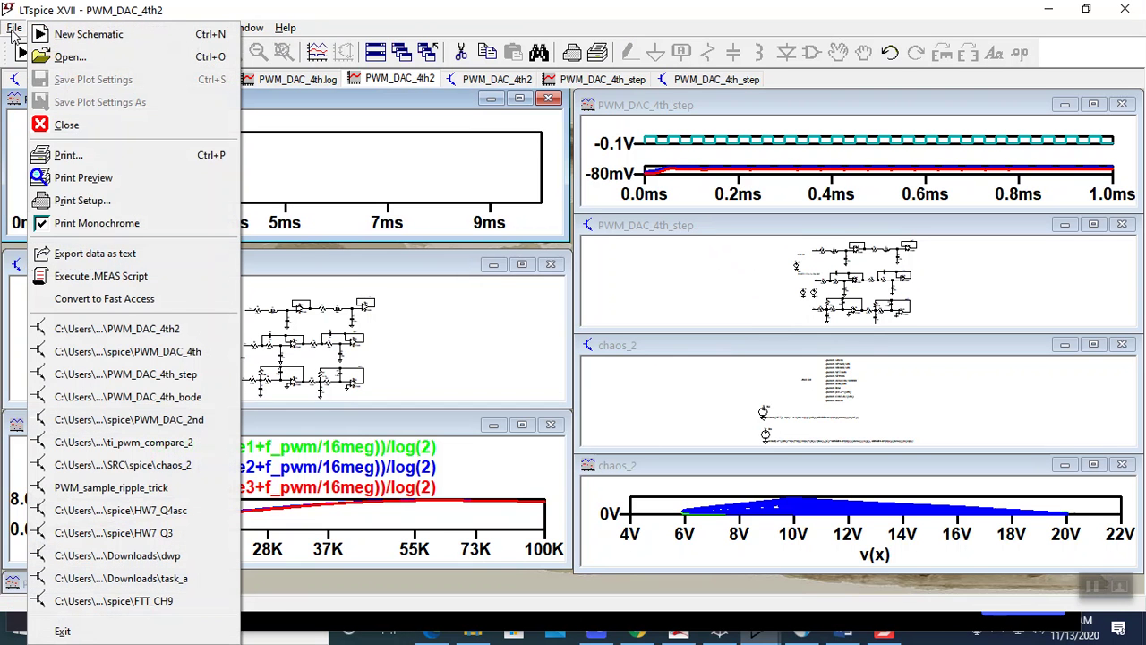
{"action": "left_click", "coordinate": [190, 399]}
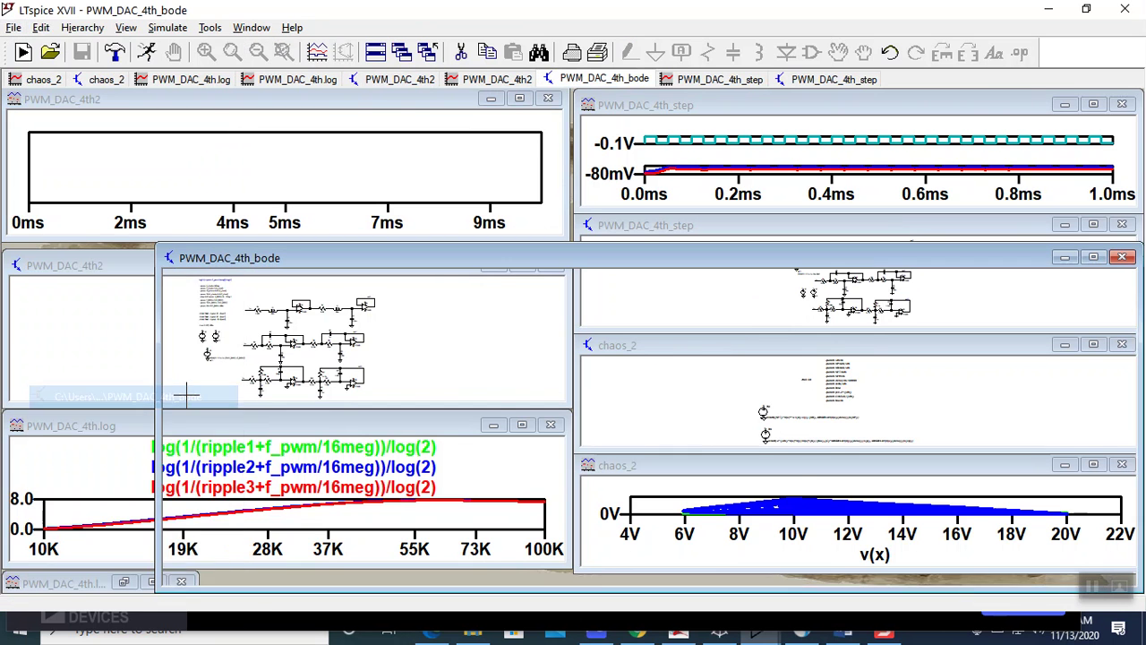
{"action": "left_click", "coordinate": [1094, 257]}
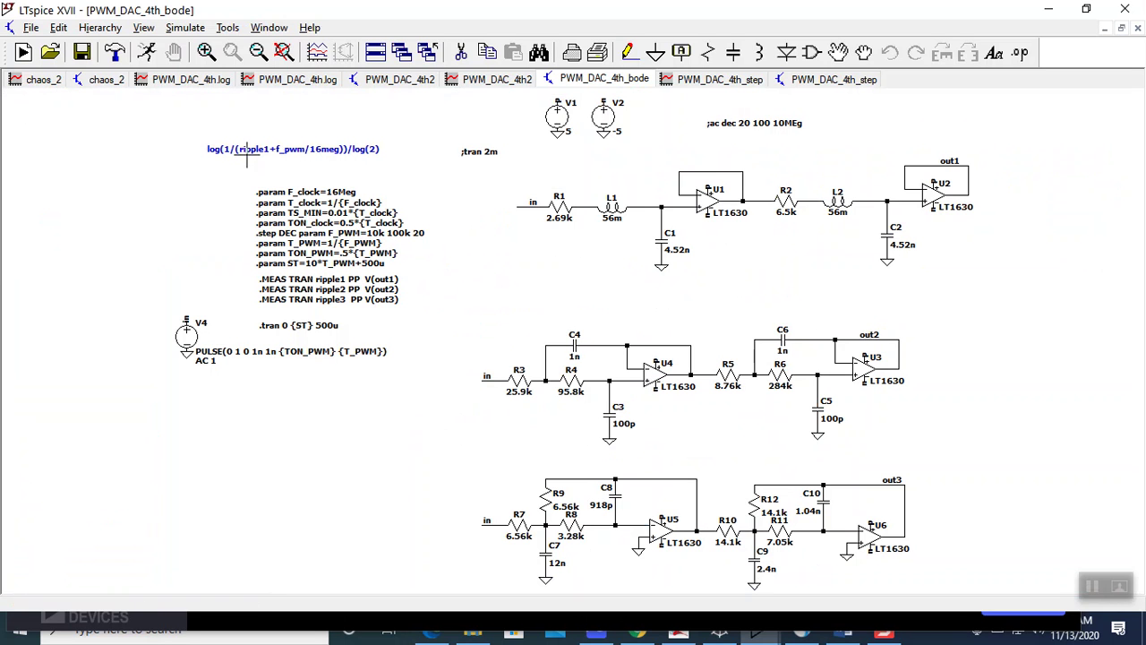
- Set the simulation command to a decade AC sweep: 20 points, 100 Hz to 10Meg
{"action": "left_click", "coordinate": [176, 34]}
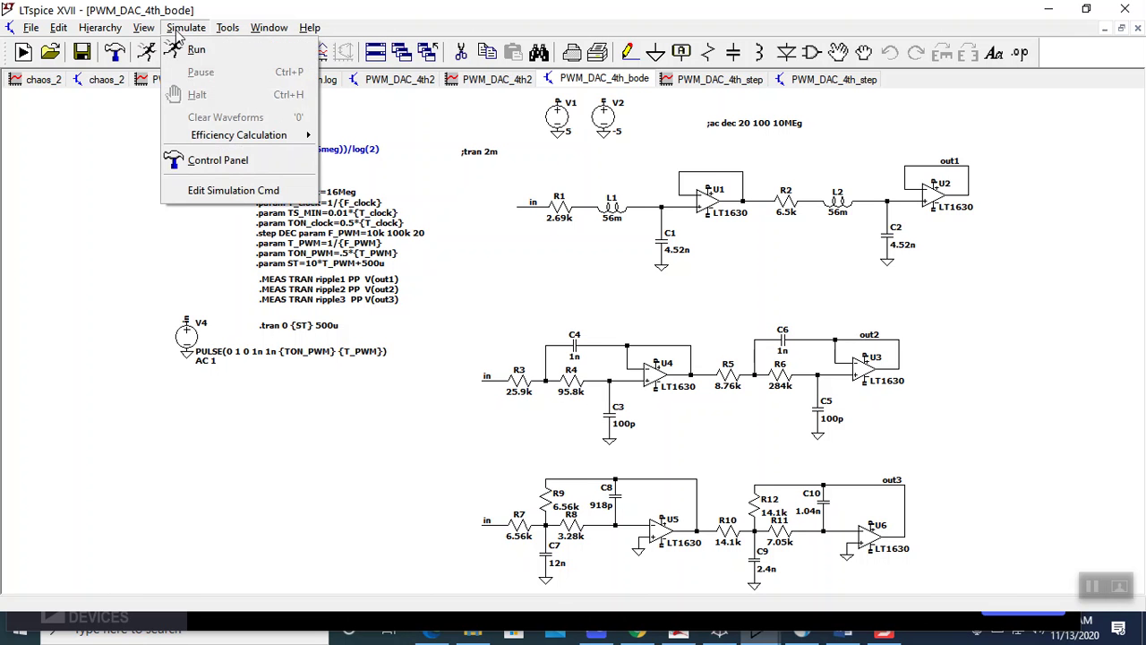
{"action": "left_click", "coordinate": [232, 186]}
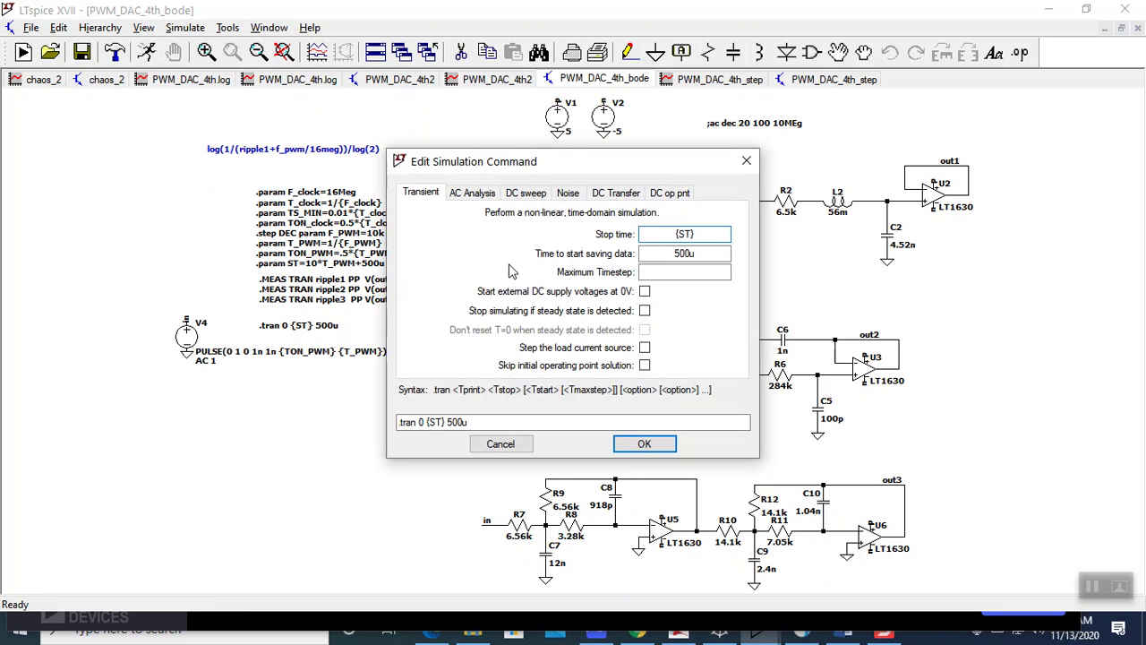
{"action": "left_click", "coordinate": [474, 193]}
{"action": "left_click", "coordinate": [651, 268]}
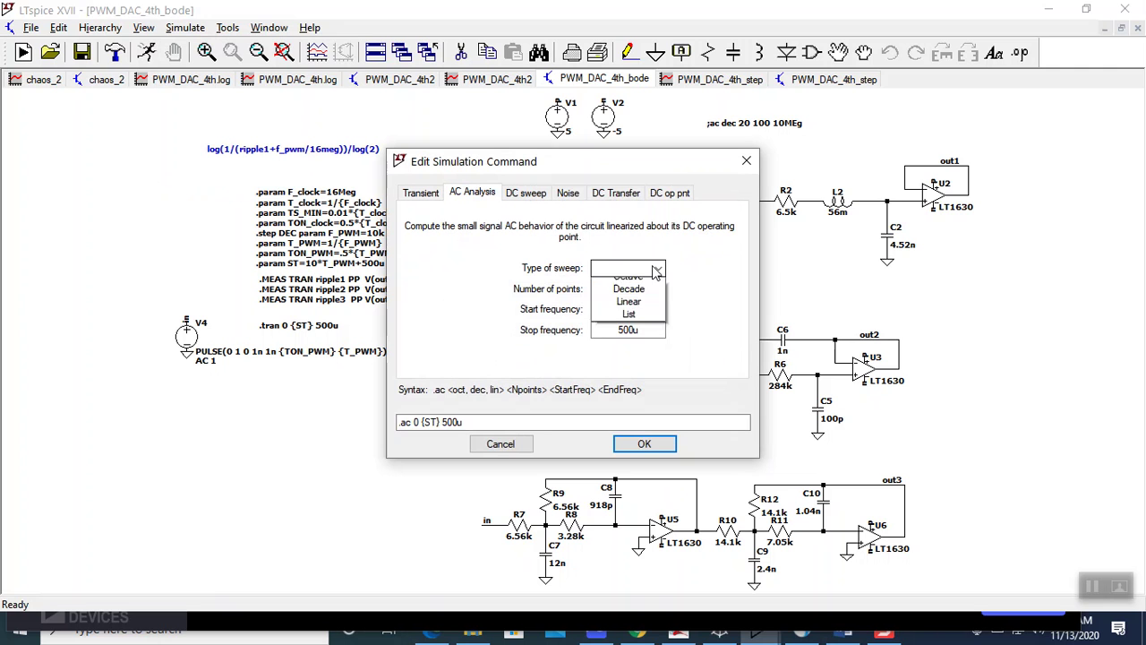
{"action": "left_click", "coordinate": [637, 297]}
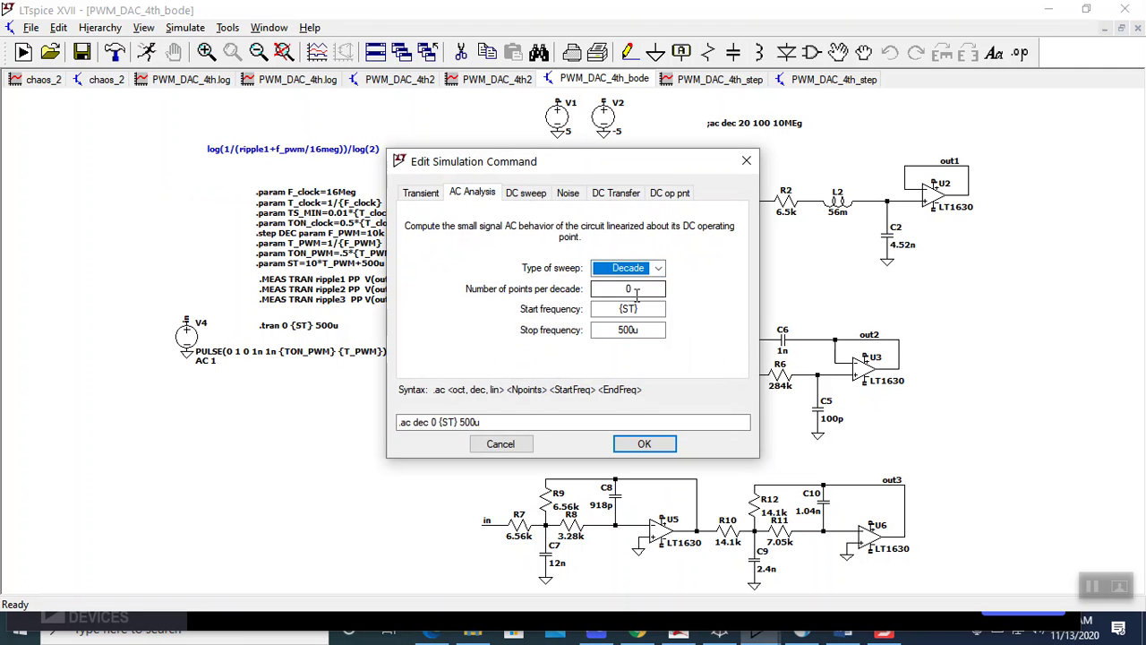
{"action": "double_click", "coordinate": [593, 288]}
{"action": "type", "text": "20"}
{"action": "key", "text": "Tab"}
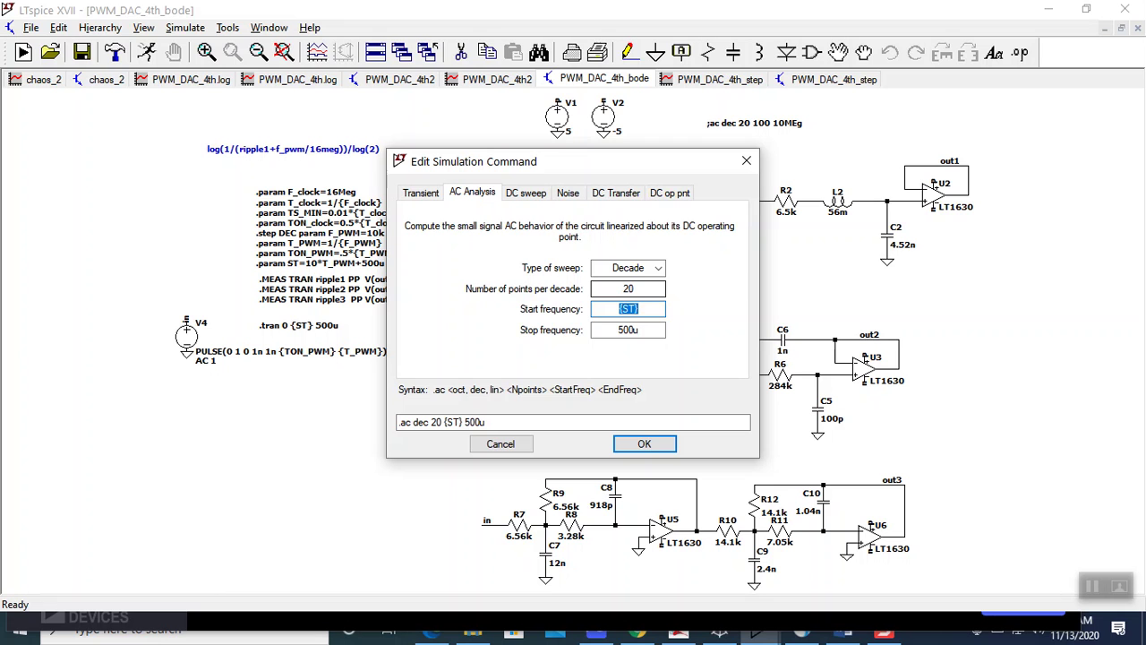
{"action": "type", "text": "100"}
{"action": "key", "text": "Tab"}
{"action": "type", "text": "10"}
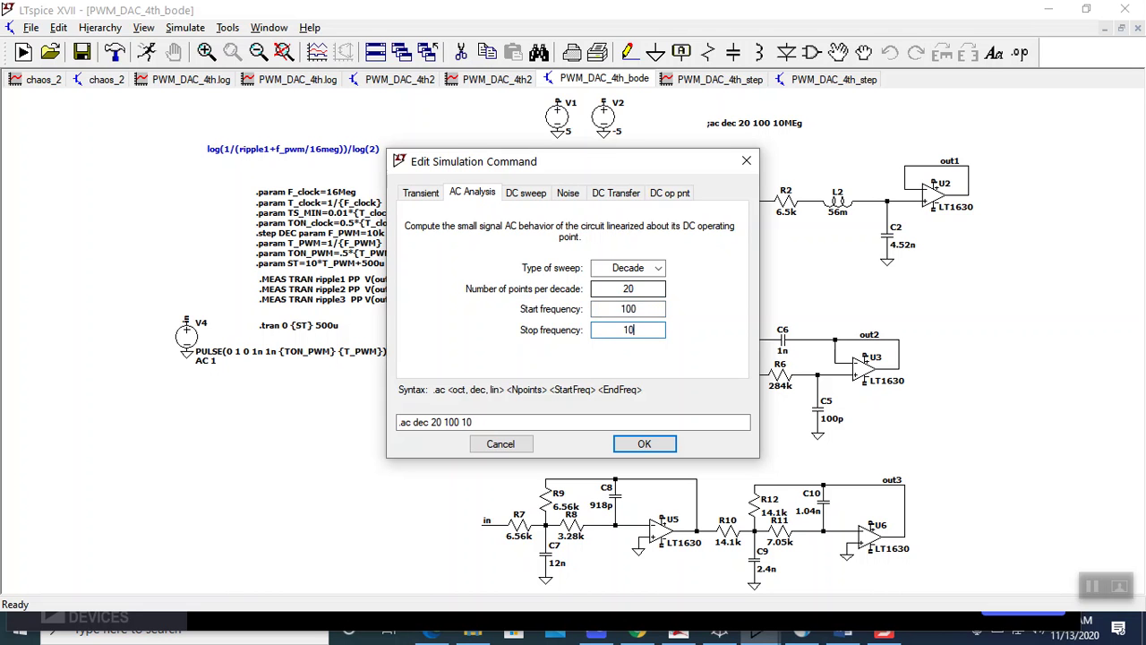
{"action": "type", "text": "Meg"}
{"action": "left_click", "coordinate": [644, 443]}
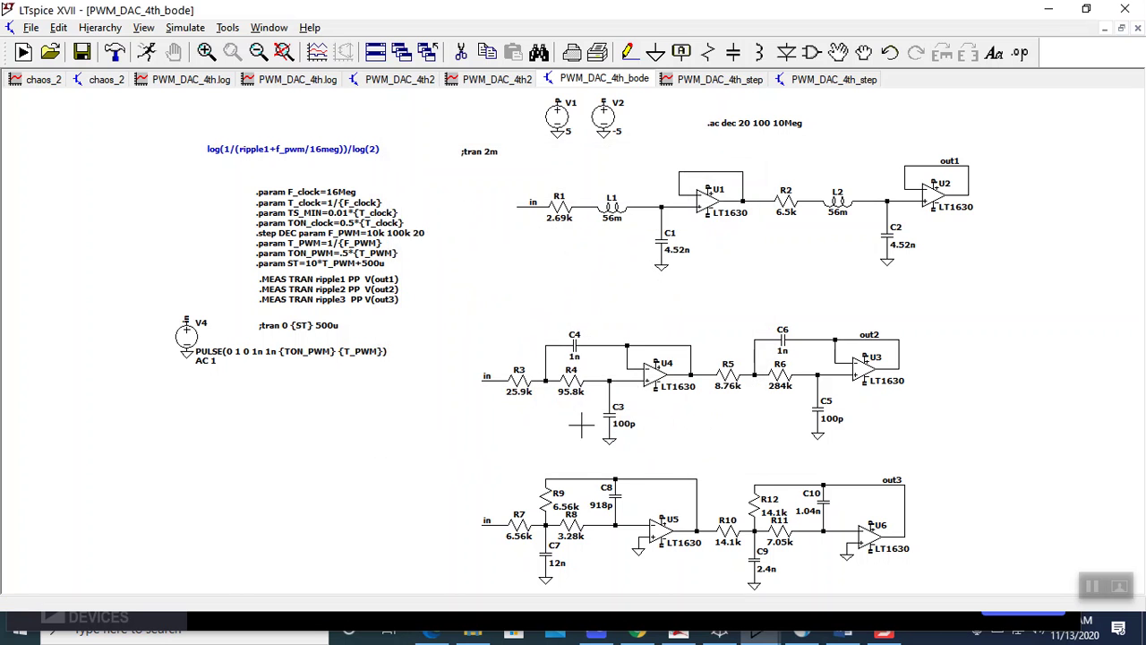
- Run the AC simulation and plot V(out1), V(out2) and V(out3) in the enlarged plot window
{"action": "left_click", "coordinate": [150, 58]}
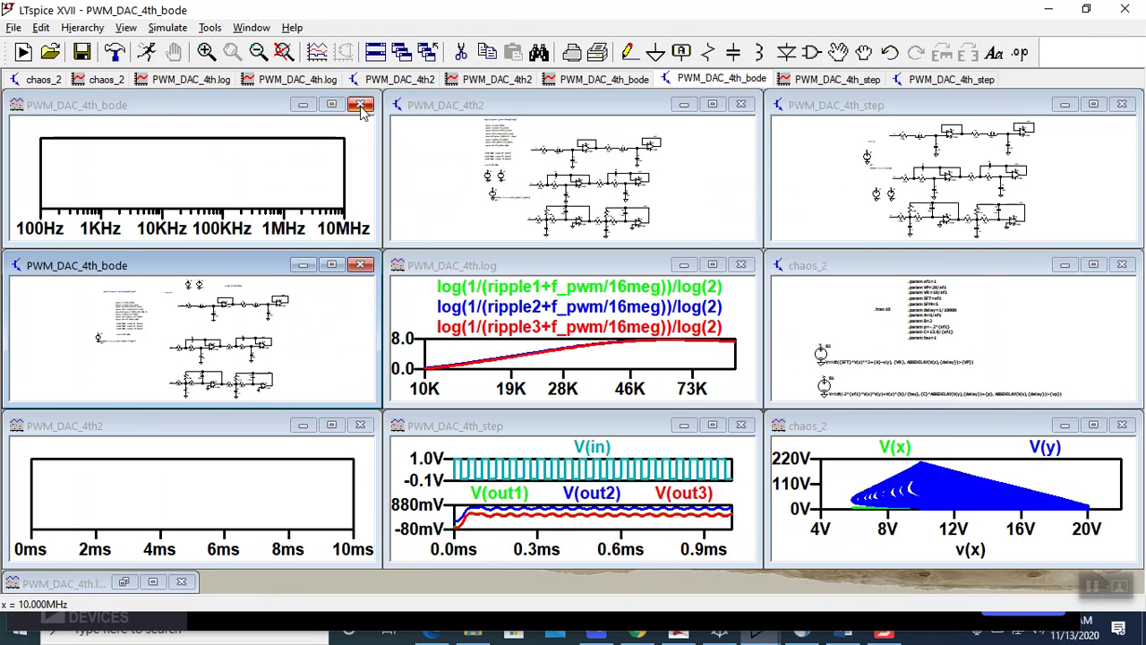
{"action": "left_click", "coordinate": [330, 105]}
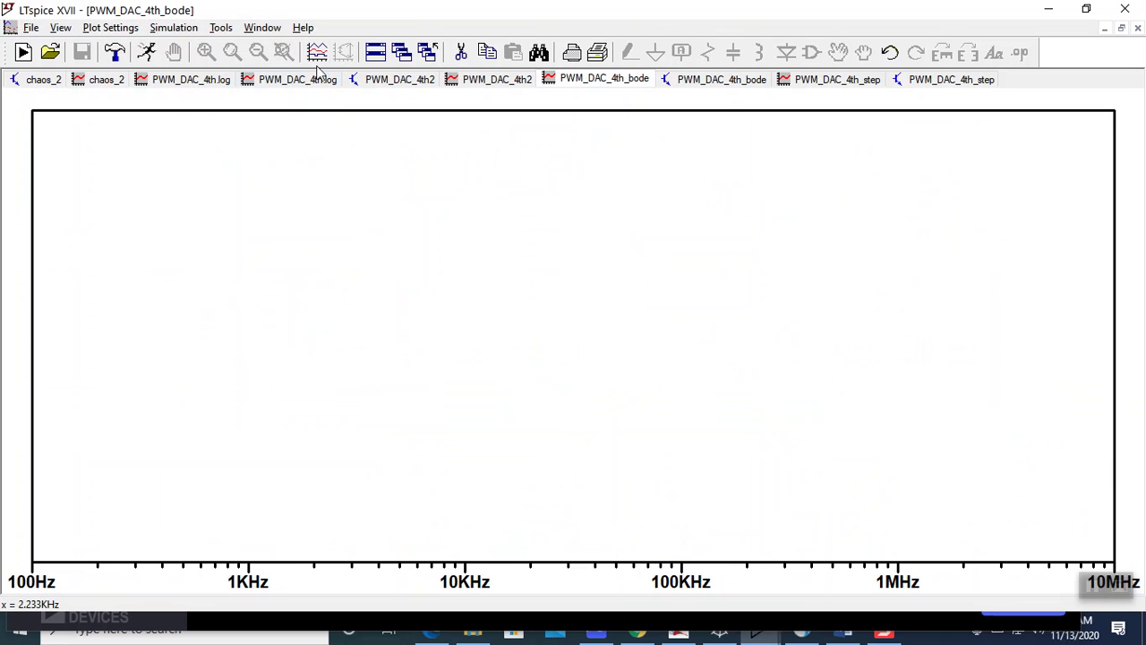
{"action": "left_click", "coordinate": [316, 52]}
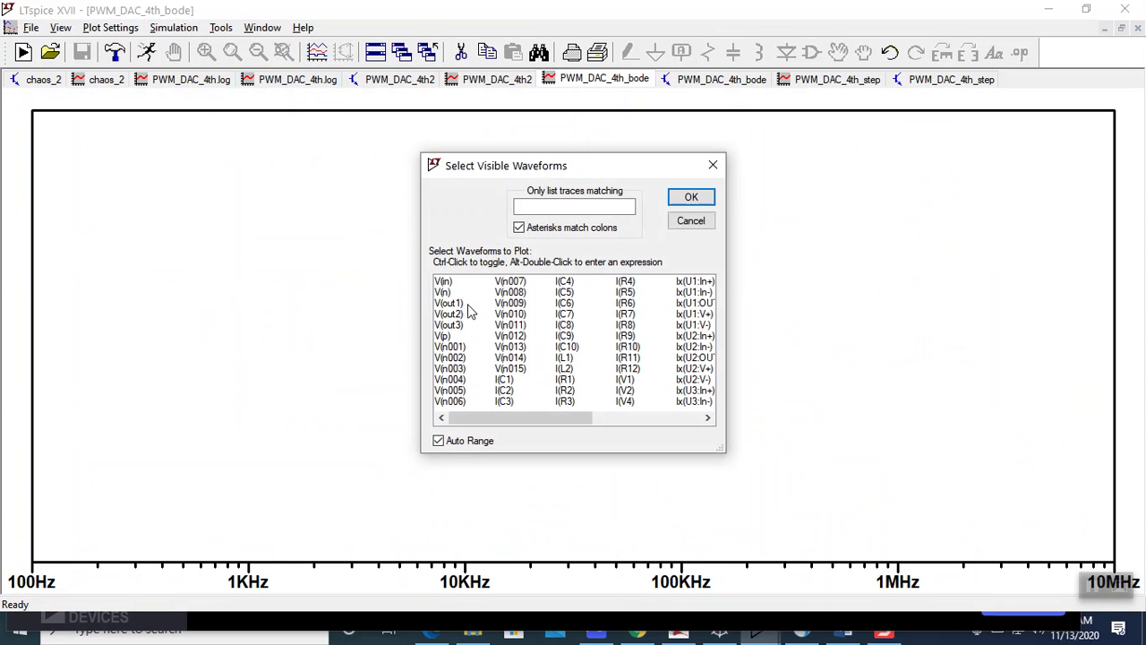
{"action": "left_click_drag", "start_coordinate": [470, 304], "coordinate": [472, 325]}
{"action": "left_click", "coordinate": [690, 197]}
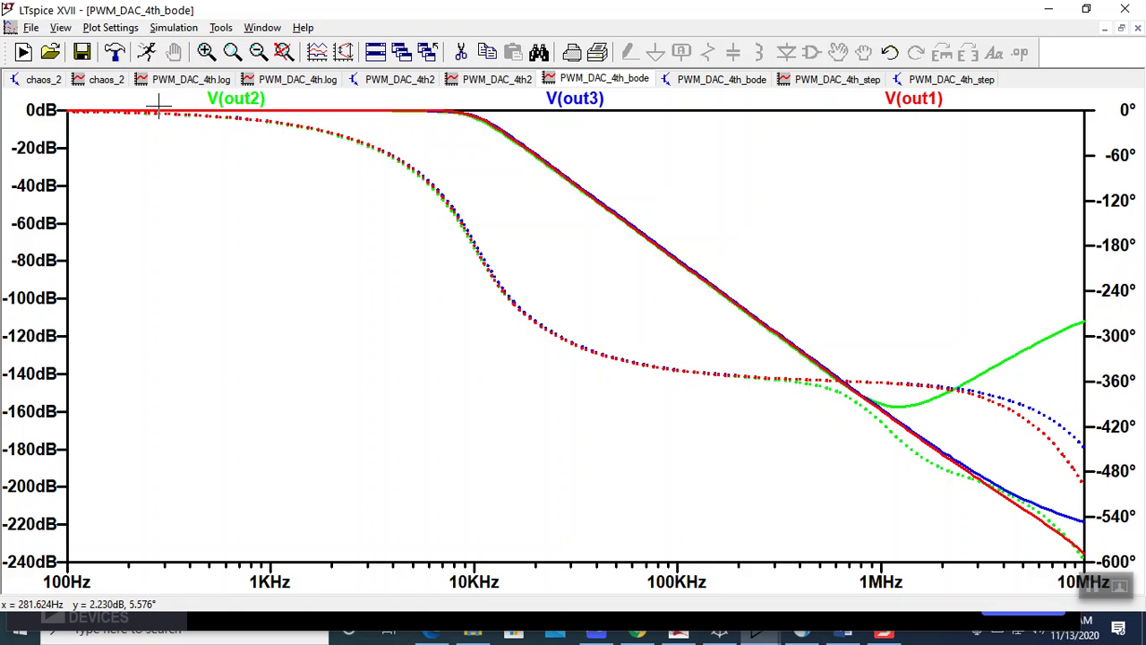
- View the PWM_DAC_4th2 schematic and plot, then open and run PWM_DAC_4th_step
{"action": "left_click", "coordinate": [390, 79]}
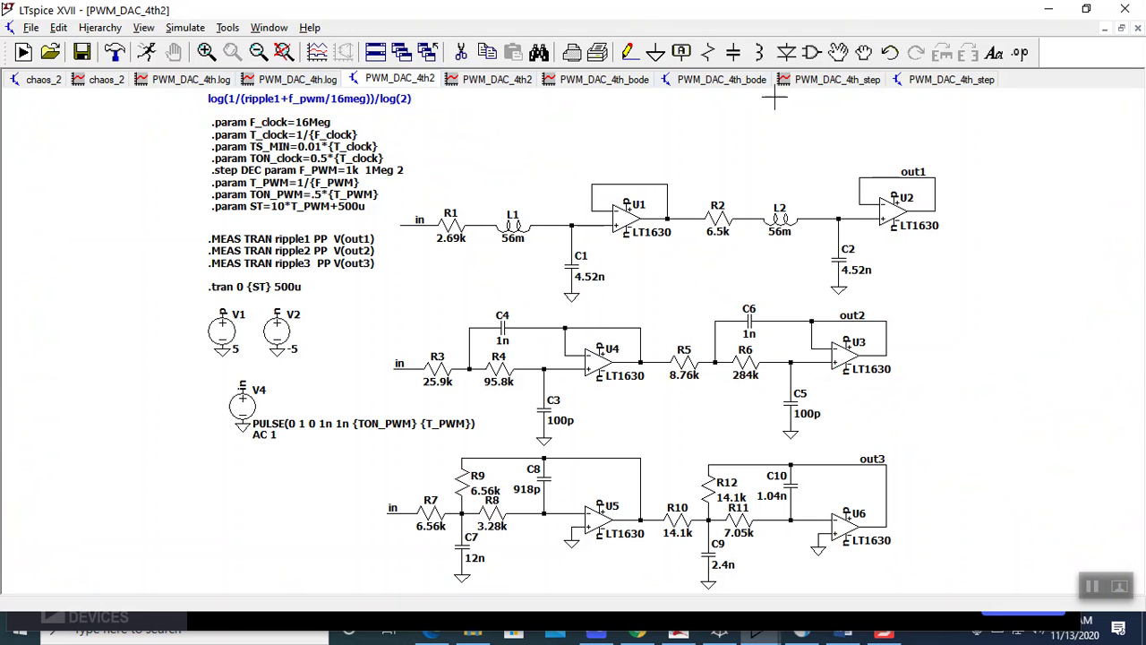
{"action": "left_click", "coordinate": [490, 83]}
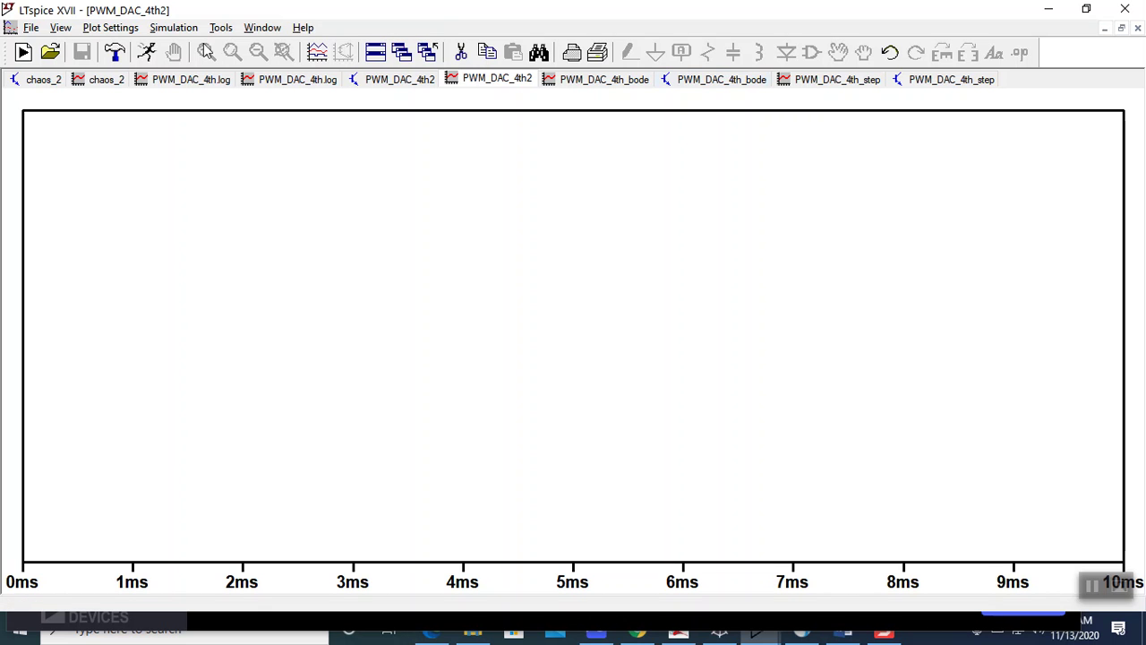
{"action": "left_click", "coordinate": [32, 28]}
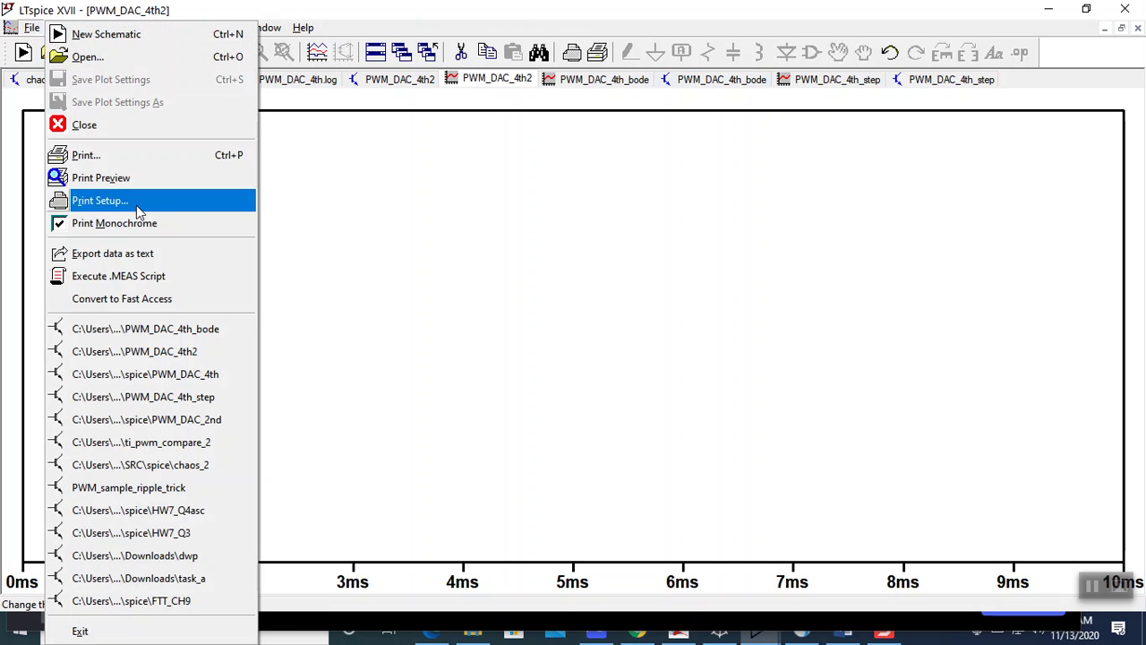
{"action": "left_click", "coordinate": [209, 397]}
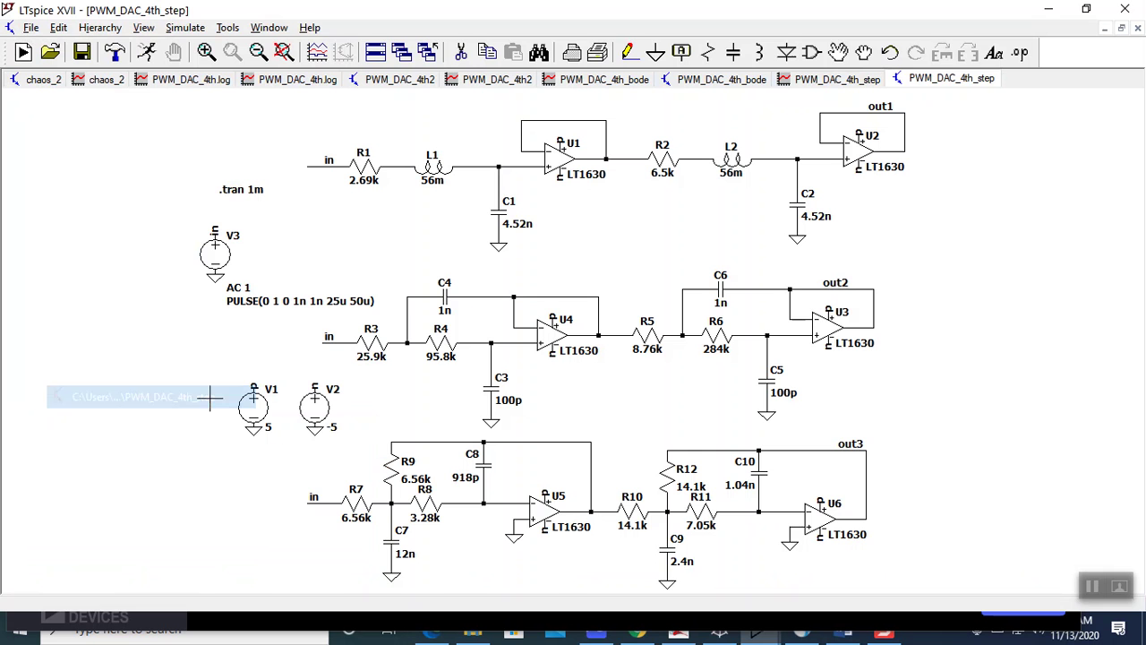
{"action": "left_click", "coordinate": [146, 52]}
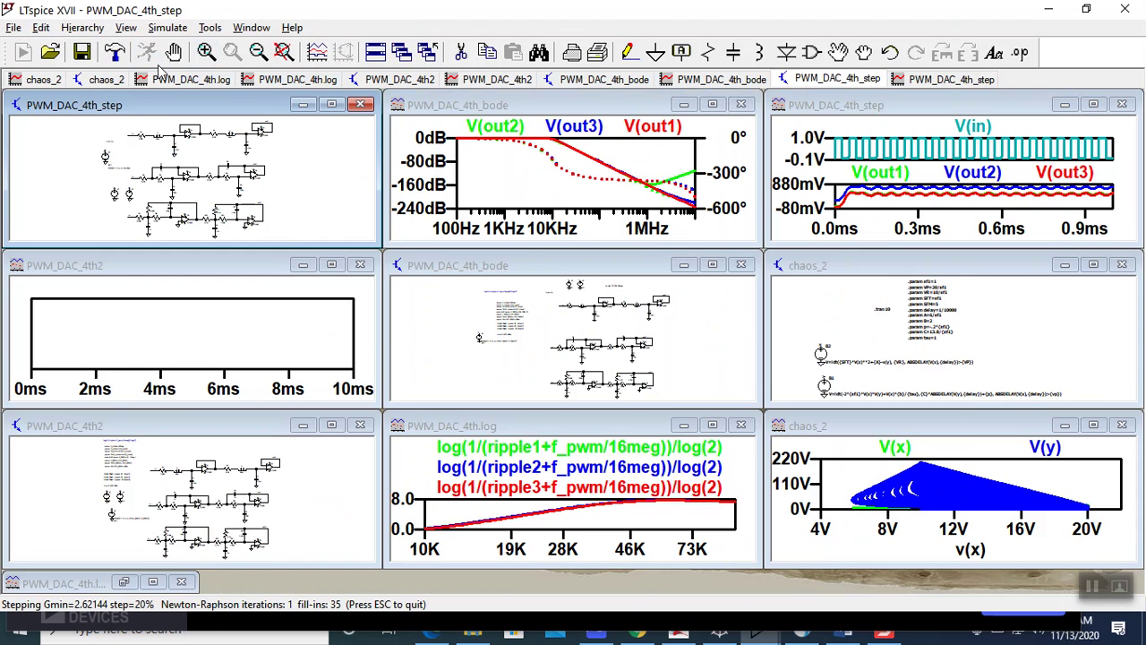
- Enlarge the PWM_DAC_4th2 plot and add the V(out2) and V(out3) traces
{"action": "left_click", "coordinate": [331, 265]}
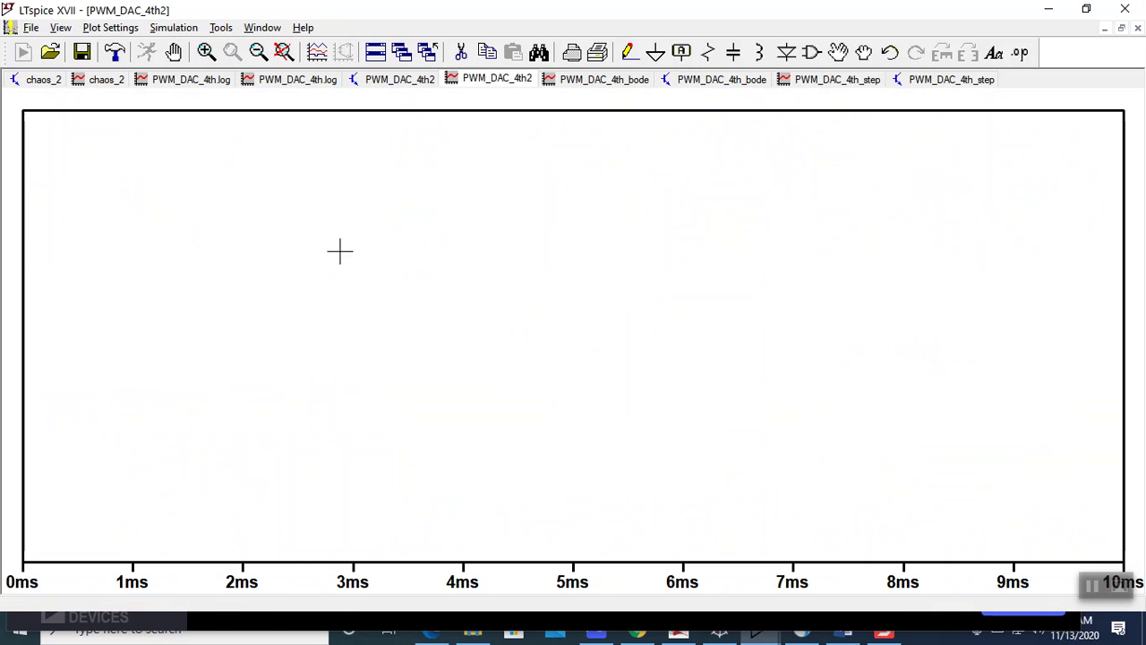
{"action": "left_click", "coordinate": [318, 52]}
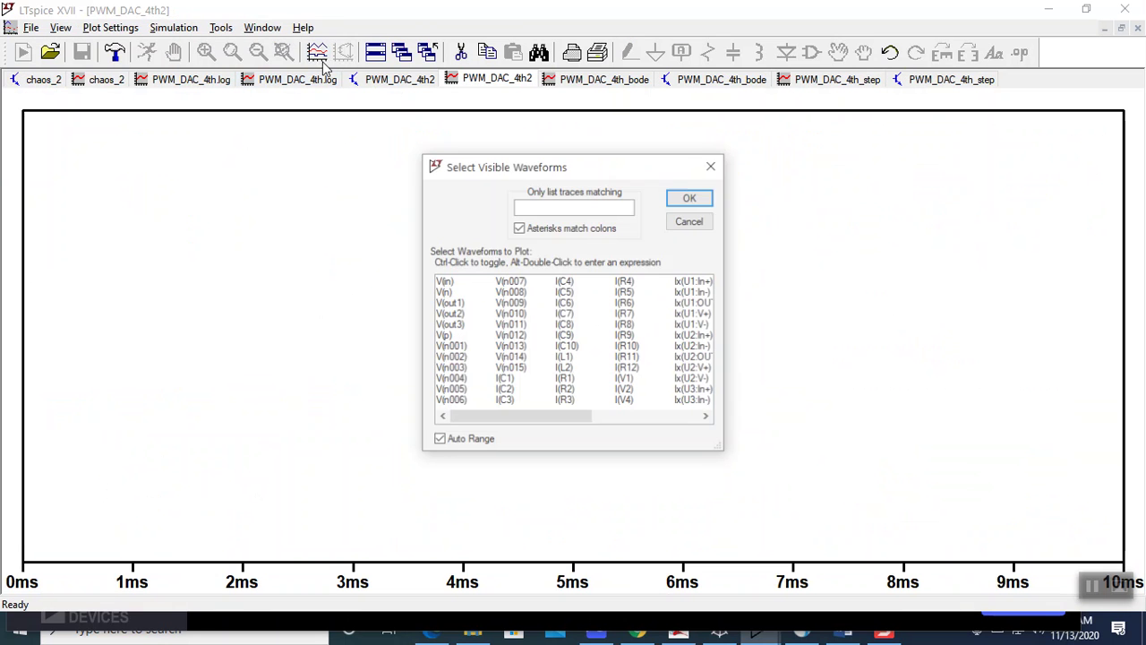
{"action": "left_click", "coordinate": [452, 314]}
{"action": "left_click", "coordinate": [452, 325], "text": "ctrl"}
{"action": "left_click", "coordinate": [690, 197]}
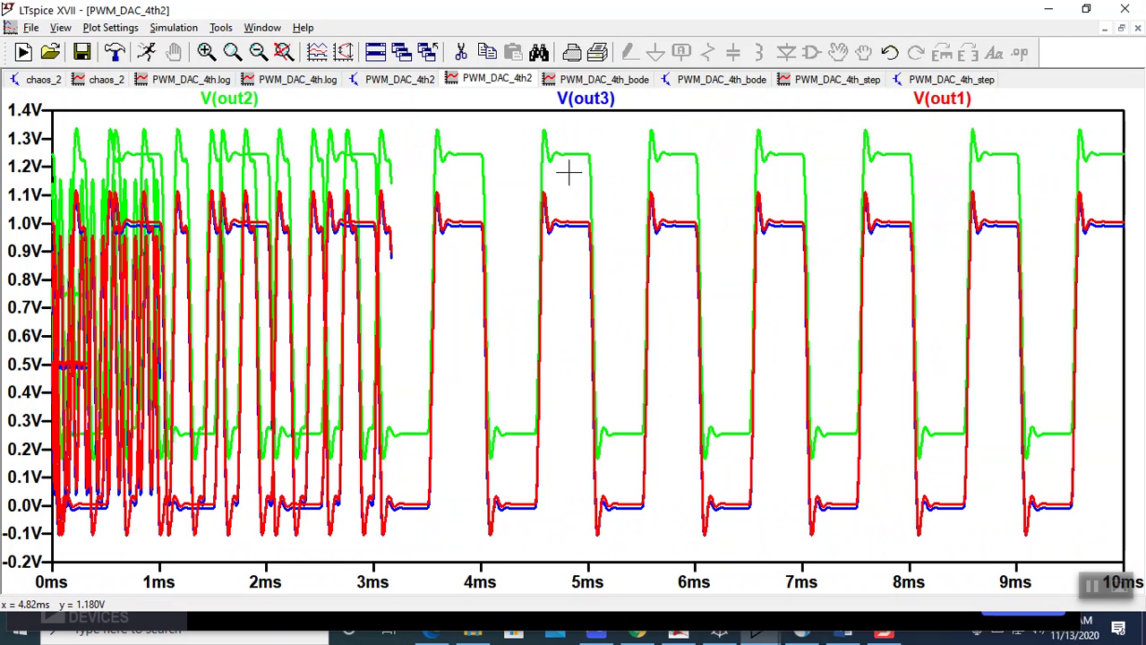
- Reopen and rerun PWM_DAC_4th_step, close the PWM_DAC_4th2 plot, and maximize the step schematic
{"action": "left_click", "coordinate": [838, 82]}
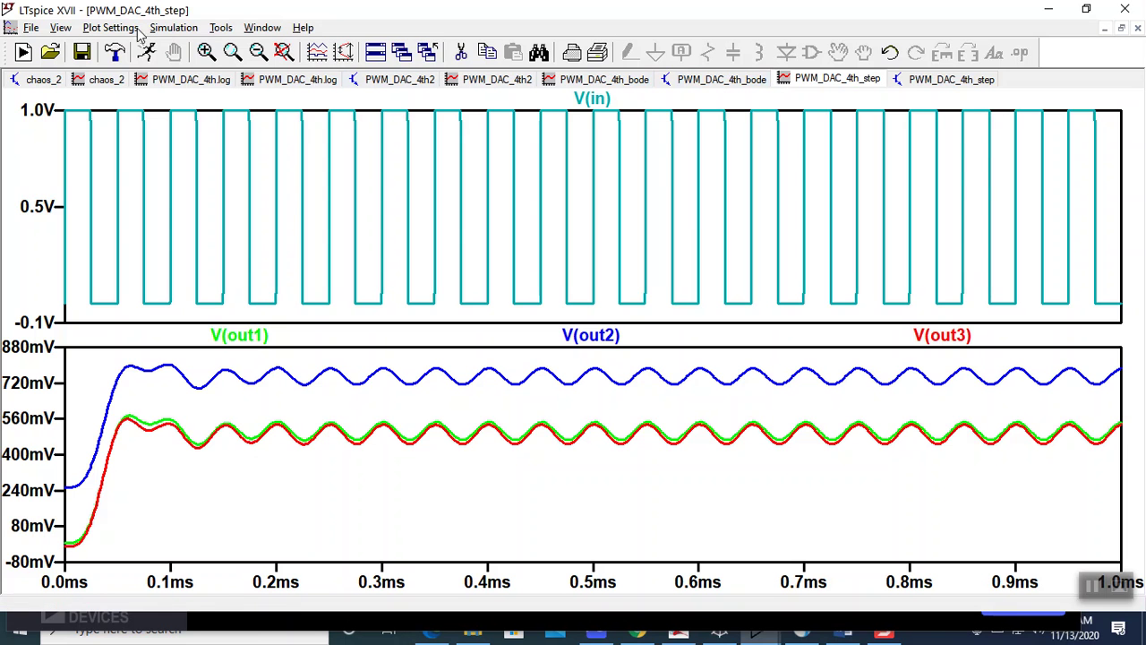
{"action": "left_click", "coordinate": [34, 28]}
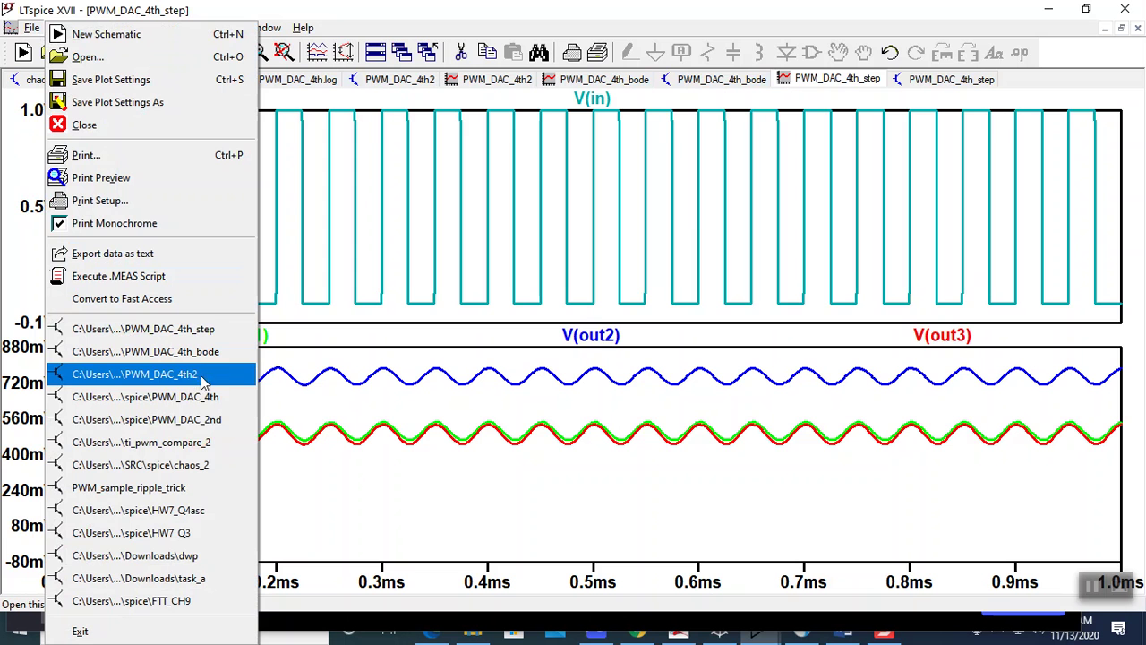
{"action": "left_click", "coordinate": [211, 333]}
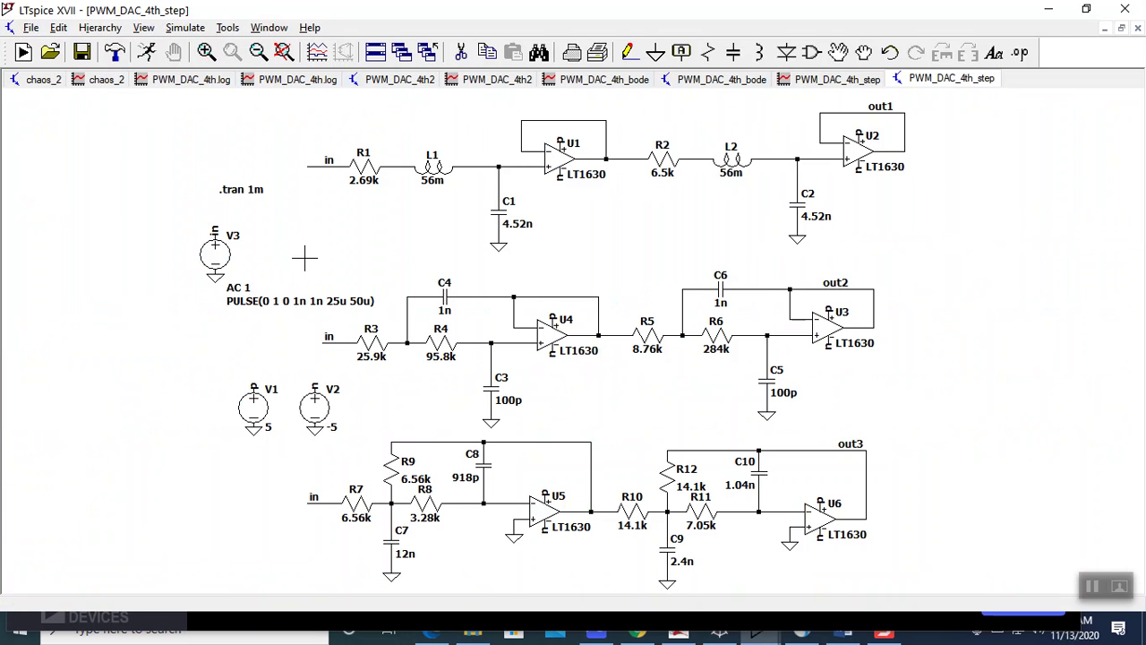
{"action": "left_click", "coordinate": [149, 52]}
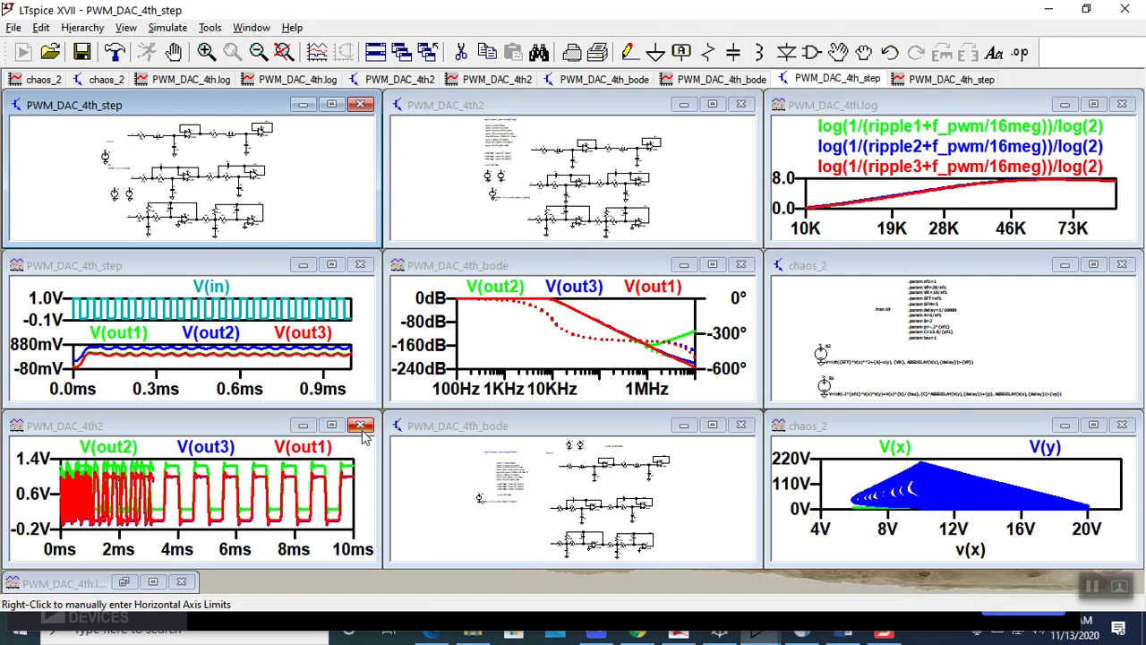
{"action": "left_click", "coordinate": [361, 426]}
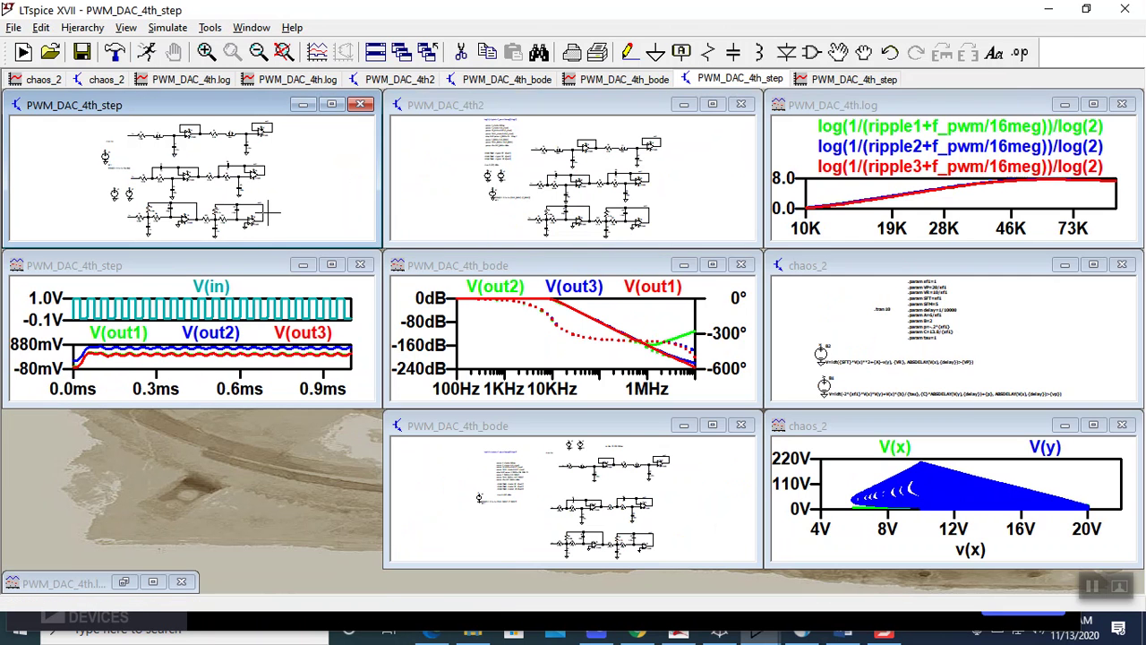
{"action": "left_click", "coordinate": [332, 105]}
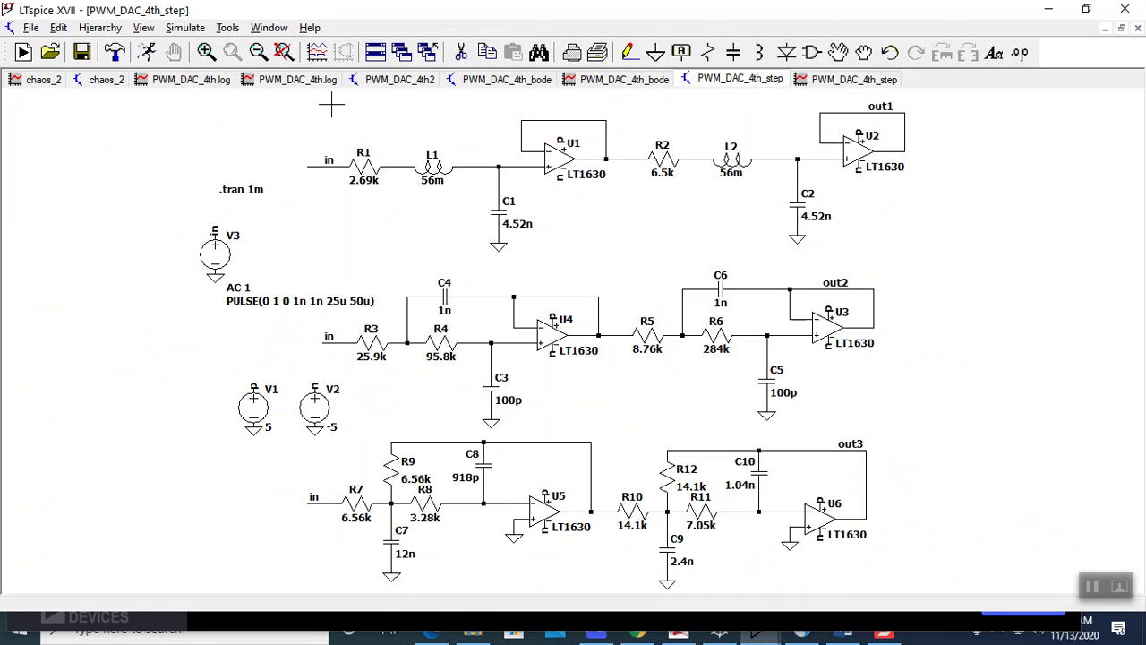
- Set V3 to PULSE(0 1 0 1n 1n 1 2), rerun, and enlarge the step-response waveforms
{"action": "right_click", "coordinate": [215, 253]}
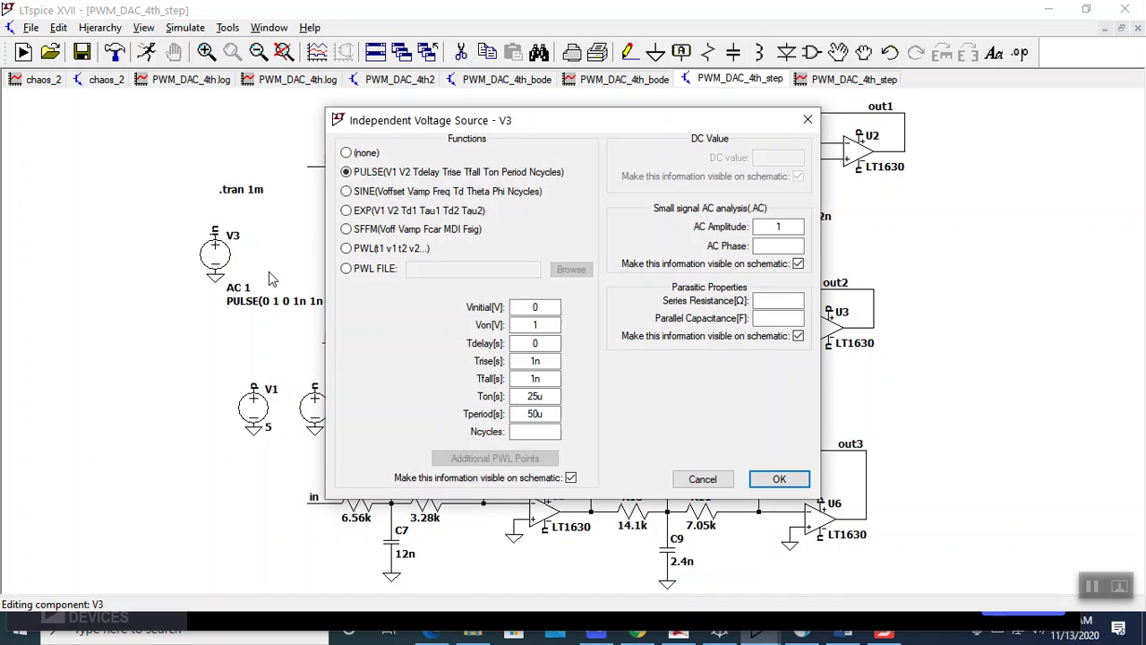
{"action": "double_click", "coordinate": [535, 396]}
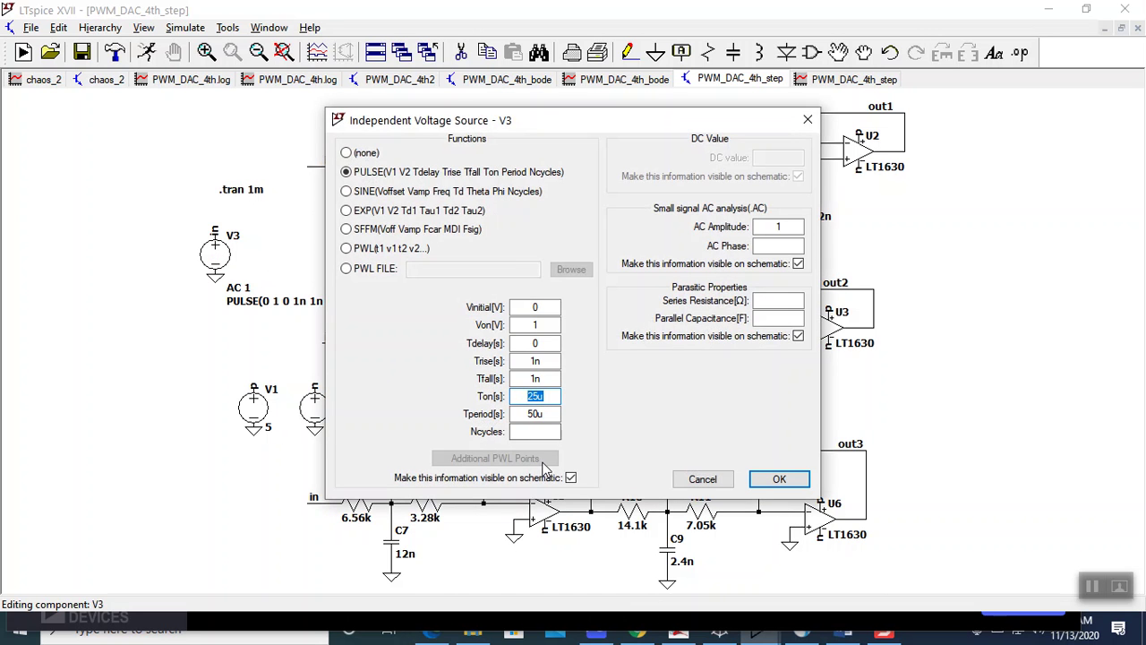
{"action": "type", "text": "1"}
{"action": "key", "text": "Tab"}
{"action": "type", "text": "2"}
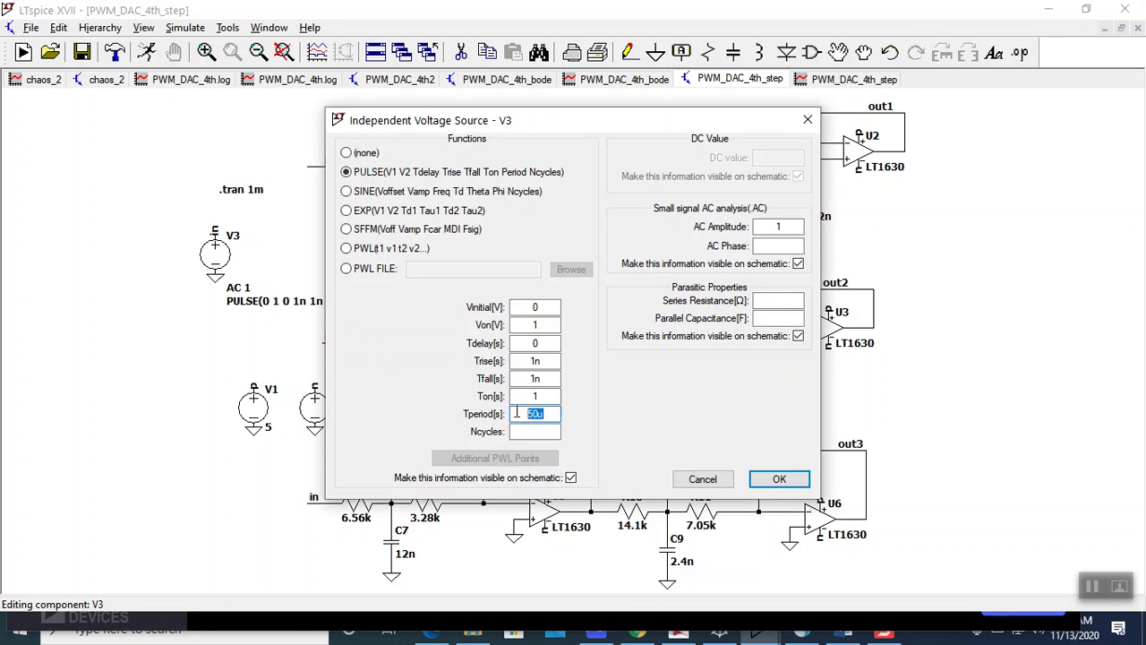
{"action": "left_click", "coordinate": [779, 479]}
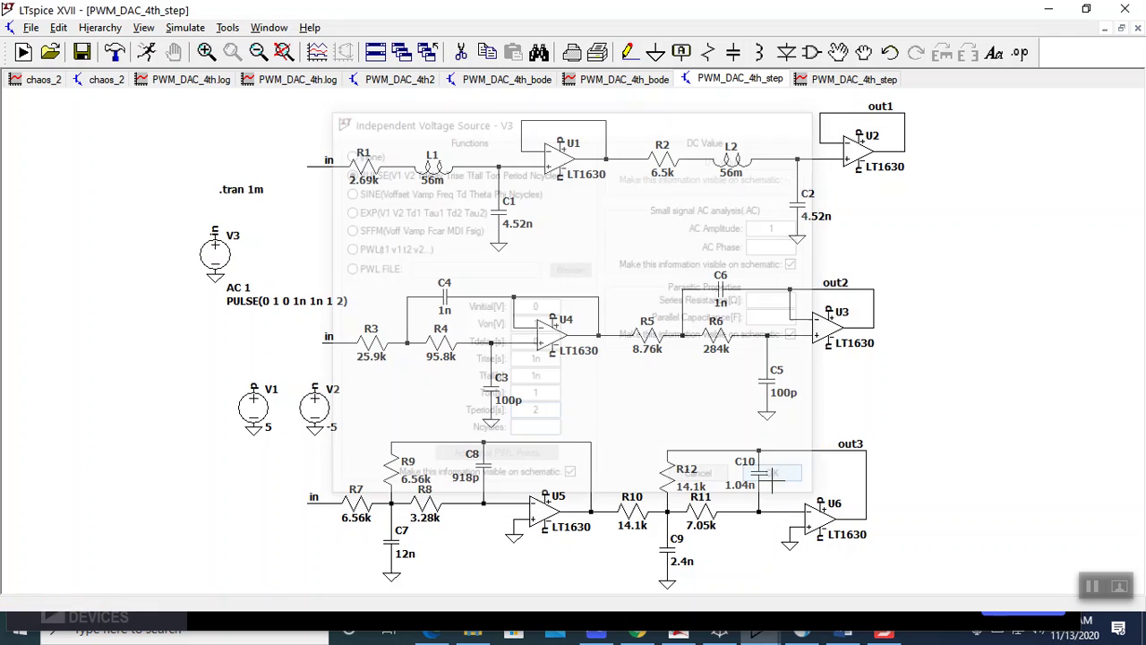
{"action": "left_click", "coordinate": [148, 52]}
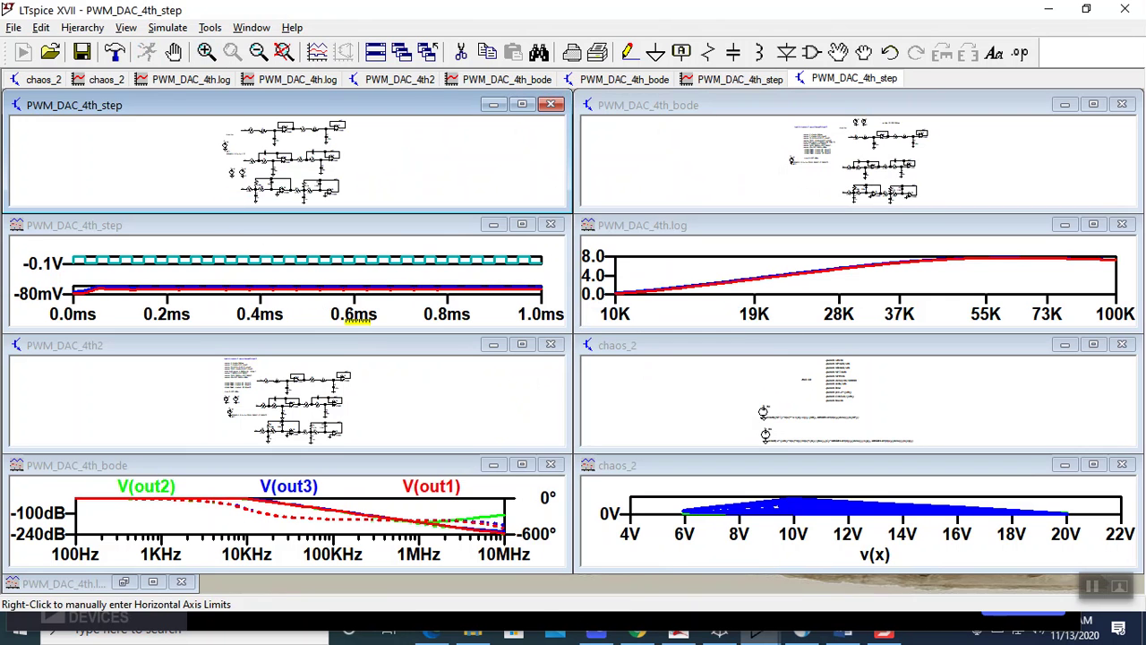
{"action": "left_click", "coordinate": [522, 224]}
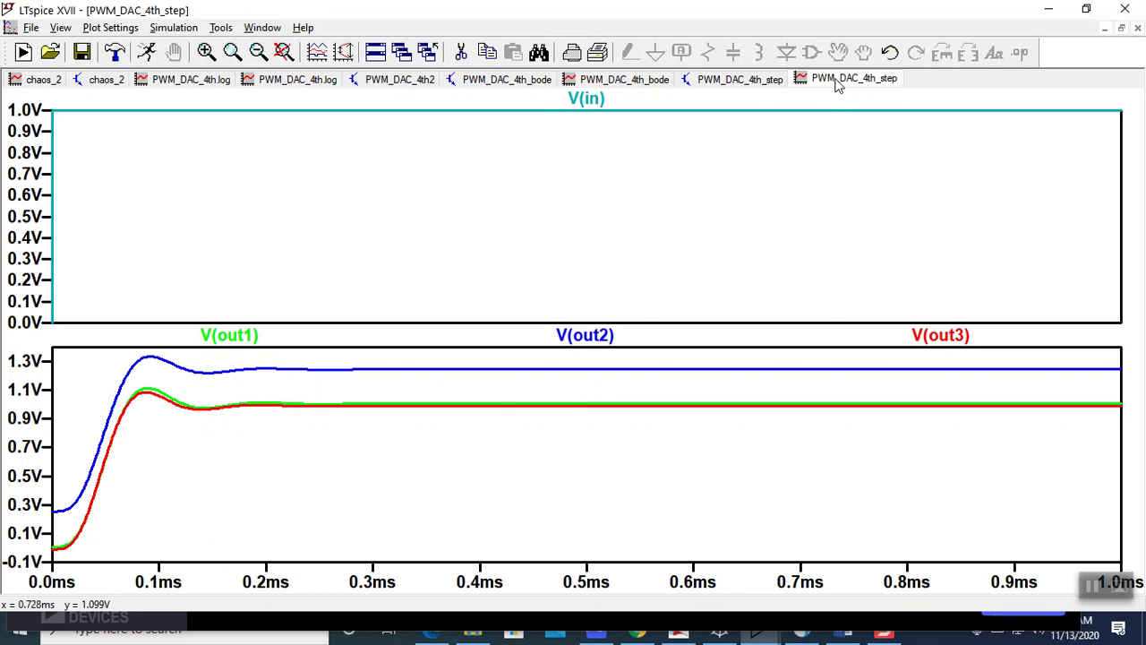
- Restore V3's pulse to a 25u on-time and 50u period in the step schematic
{"action": "left_click", "coordinate": [757, 82]}
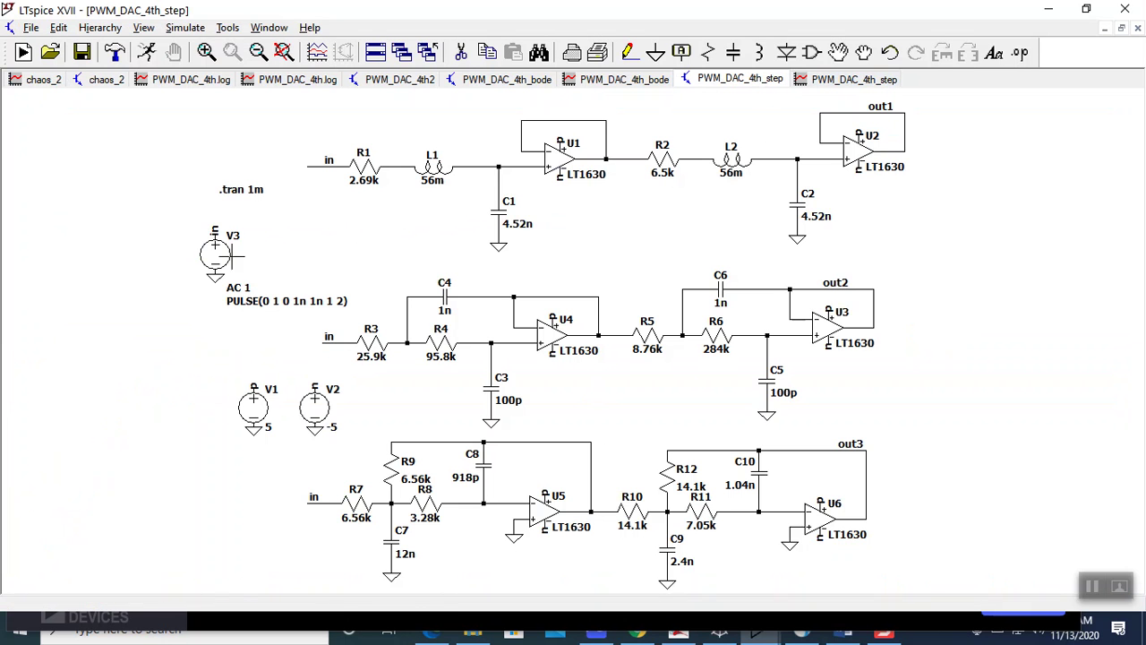
{"action": "right_click", "coordinate": [231, 255]}
{"action": "left_click", "coordinate": [549, 396]}
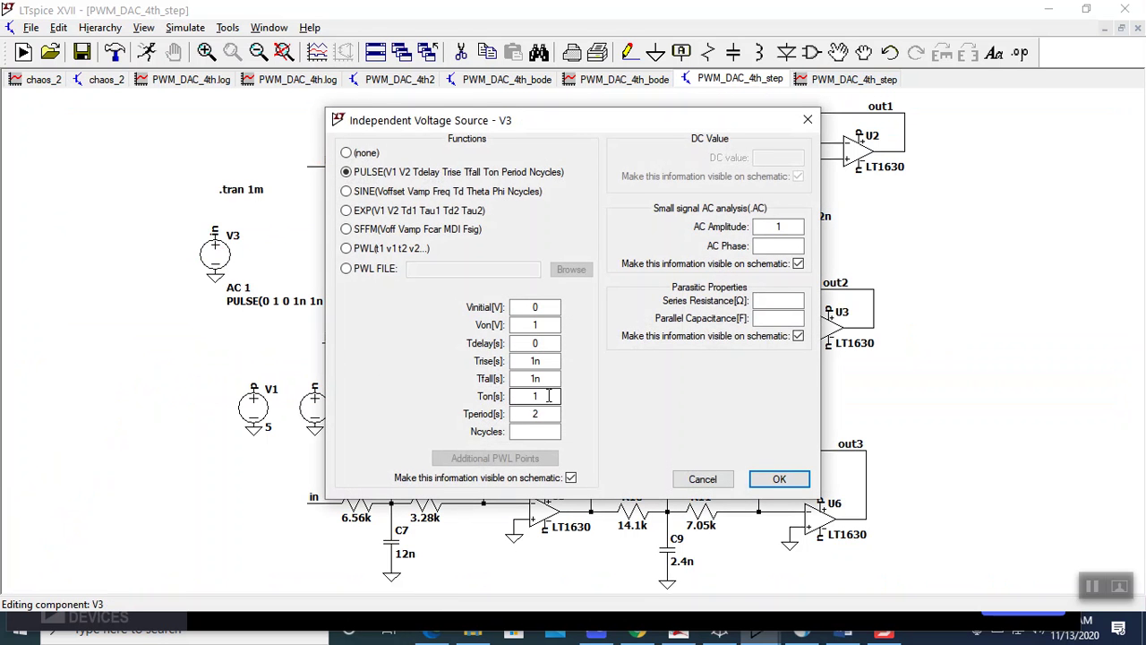
{"action": "double_click", "coordinate": [534, 396]}
{"action": "key", "text": "Tab"}
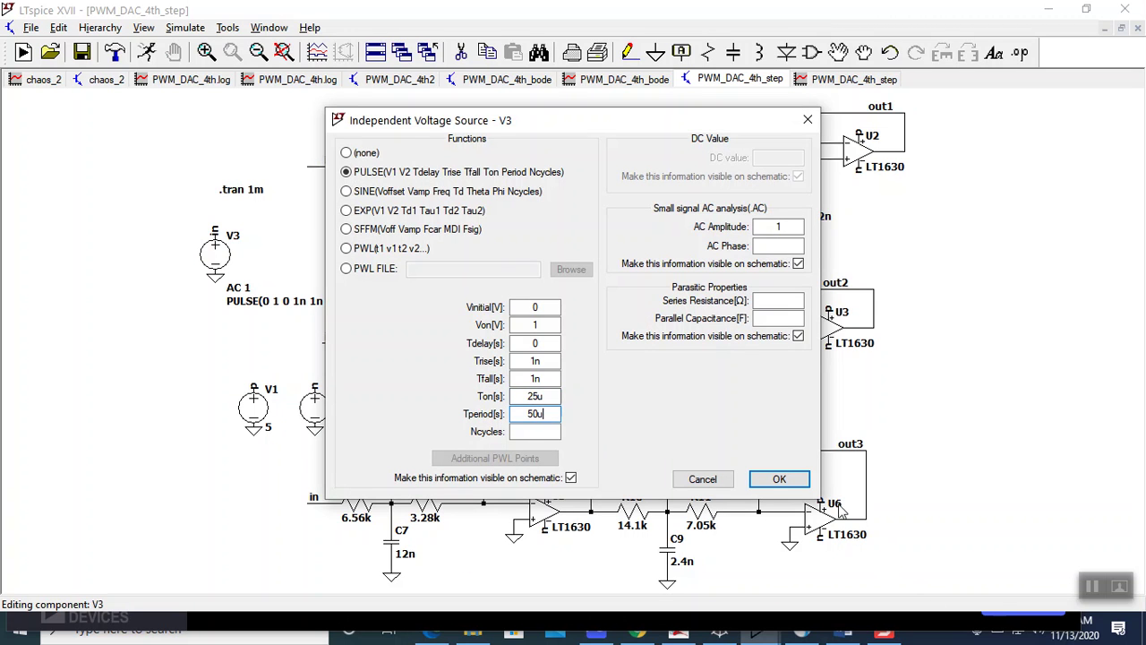
{"action": "left_click", "coordinate": [792, 479]}
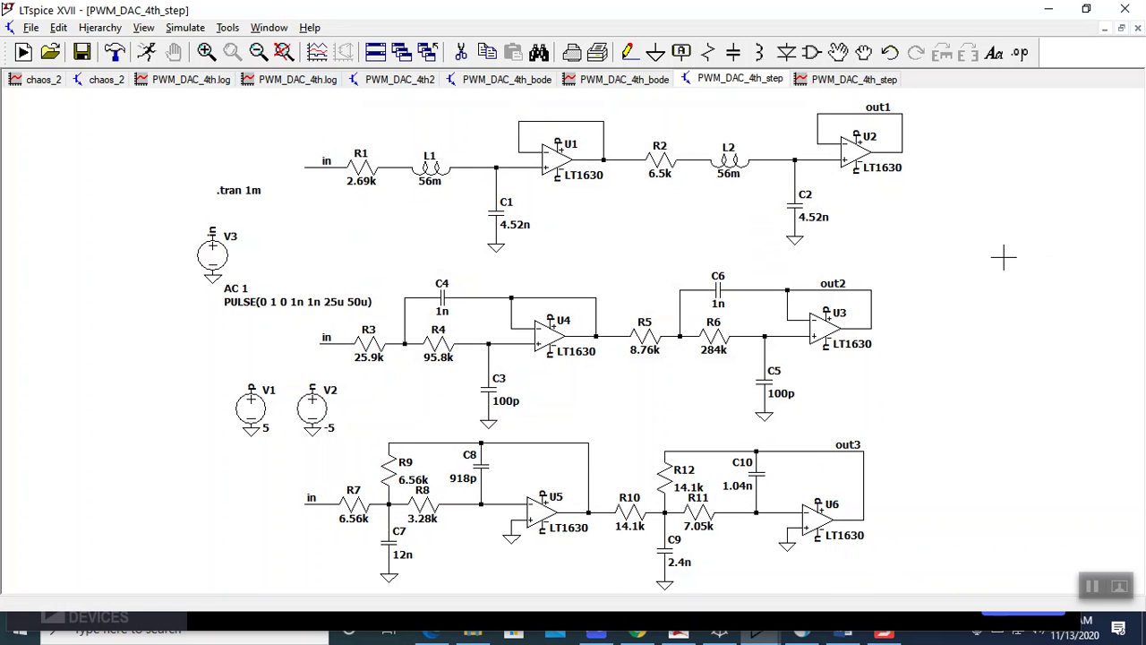
{"action": "key", "text": "ctrl+z"}
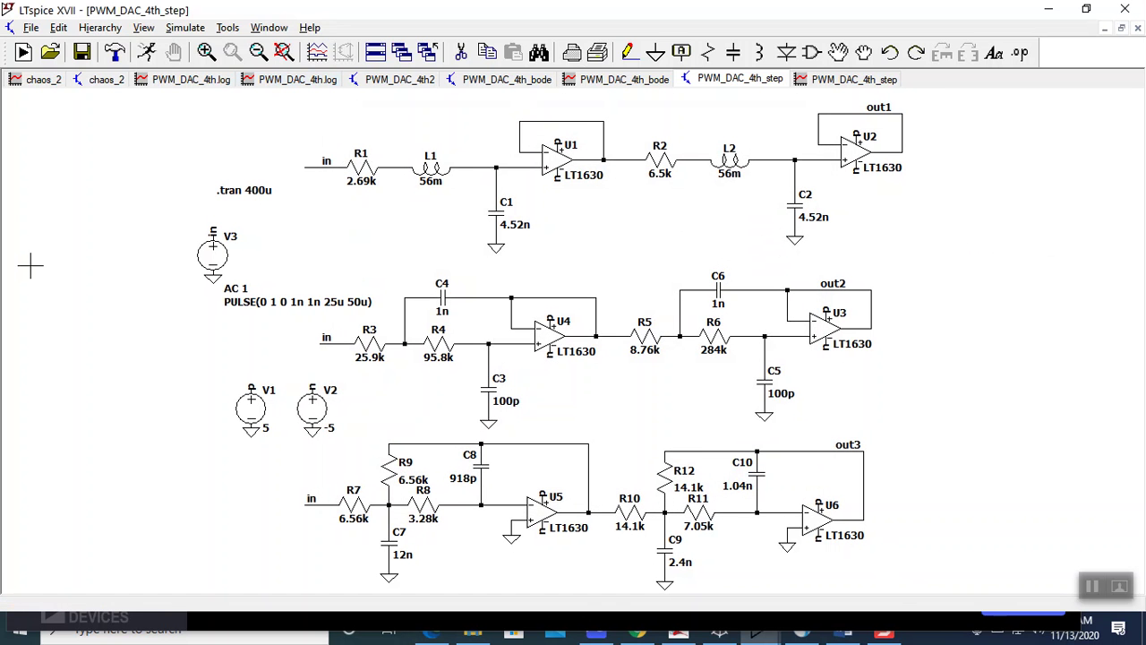
- Change the .tran command's stop time and rerun the step simulation
{"action": "right_click", "coordinate": [254, 195]}
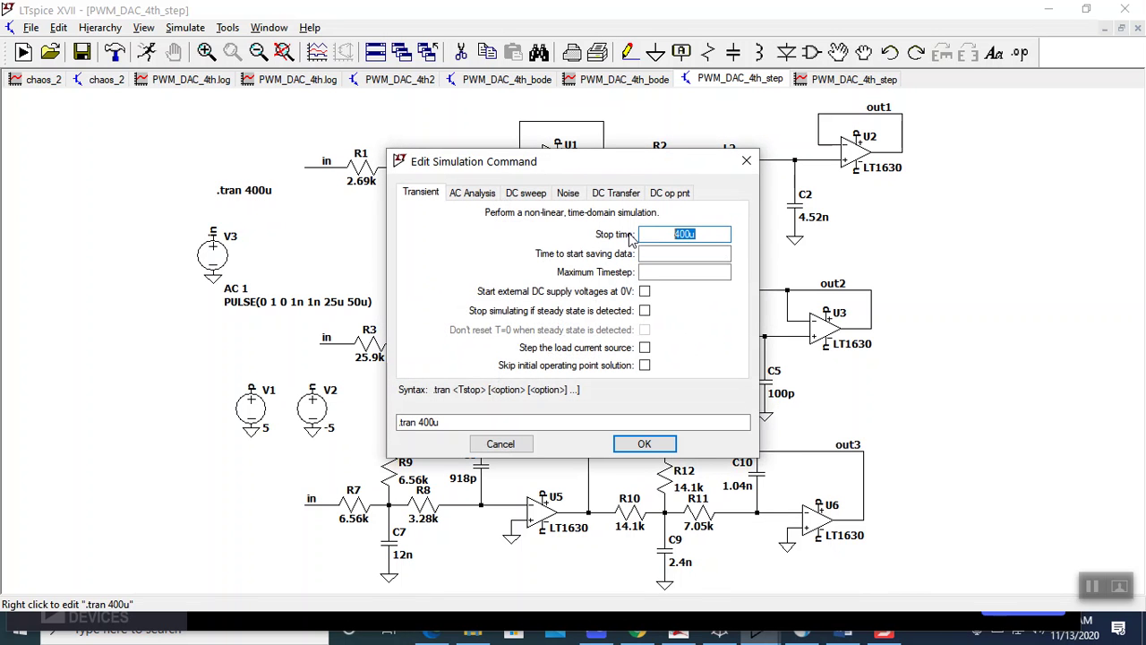
{"action": "type", "text": "1m"}
{"action": "left_click", "coordinate": [644, 441]}
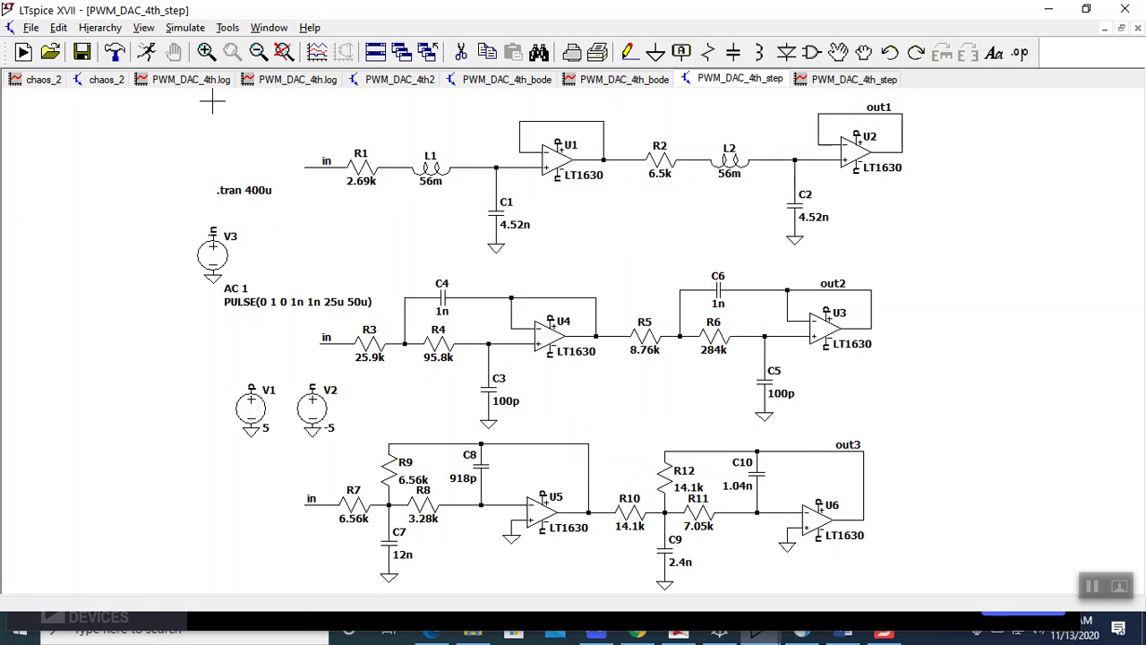
{"action": "left_click", "coordinate": [147, 52]}
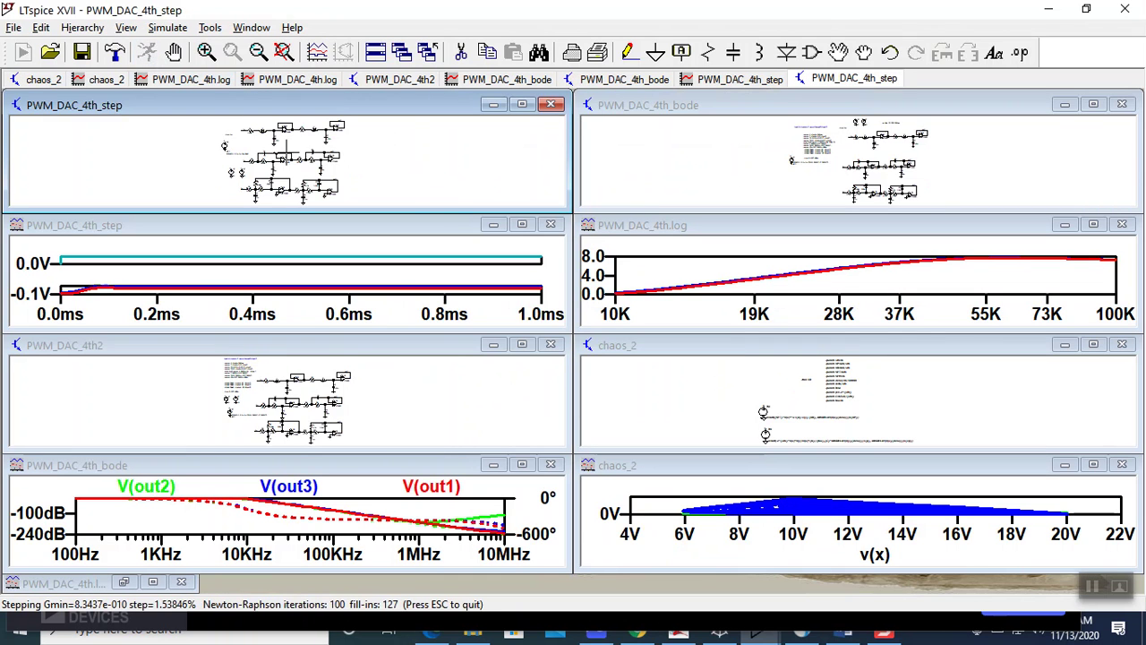
- Enlarge the step-response plot and zoom in on the filter output waveforms
{"action": "left_click", "coordinate": [522, 224]}
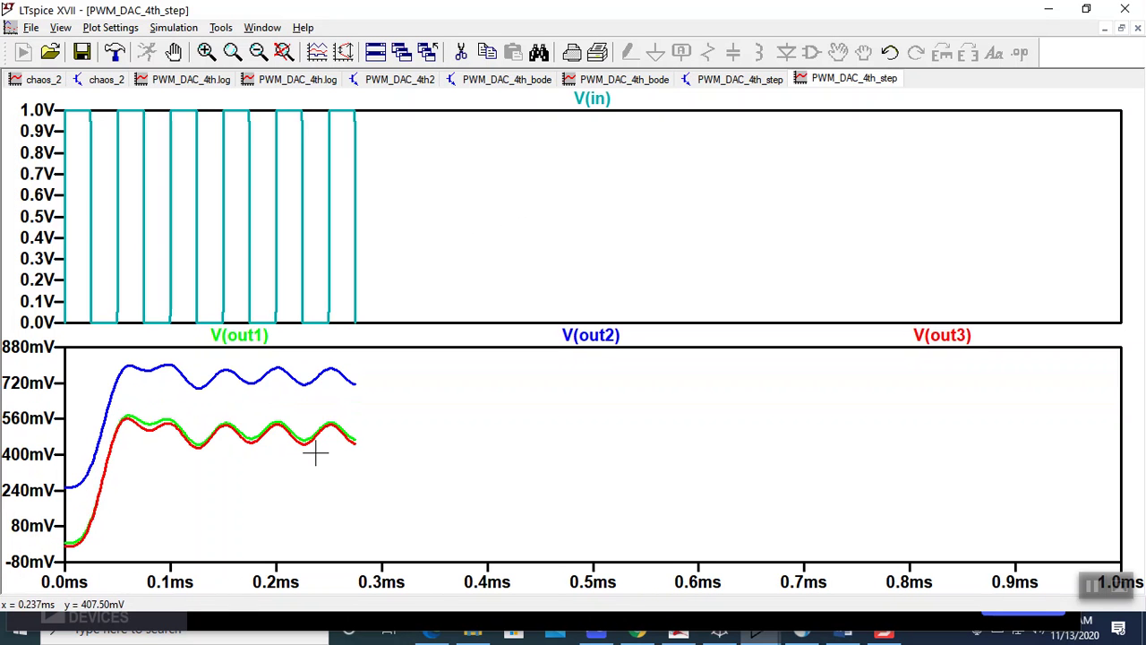
{"action": "left_click_drag", "start_coordinate": [105, 204], "coordinate": [172, 167]}
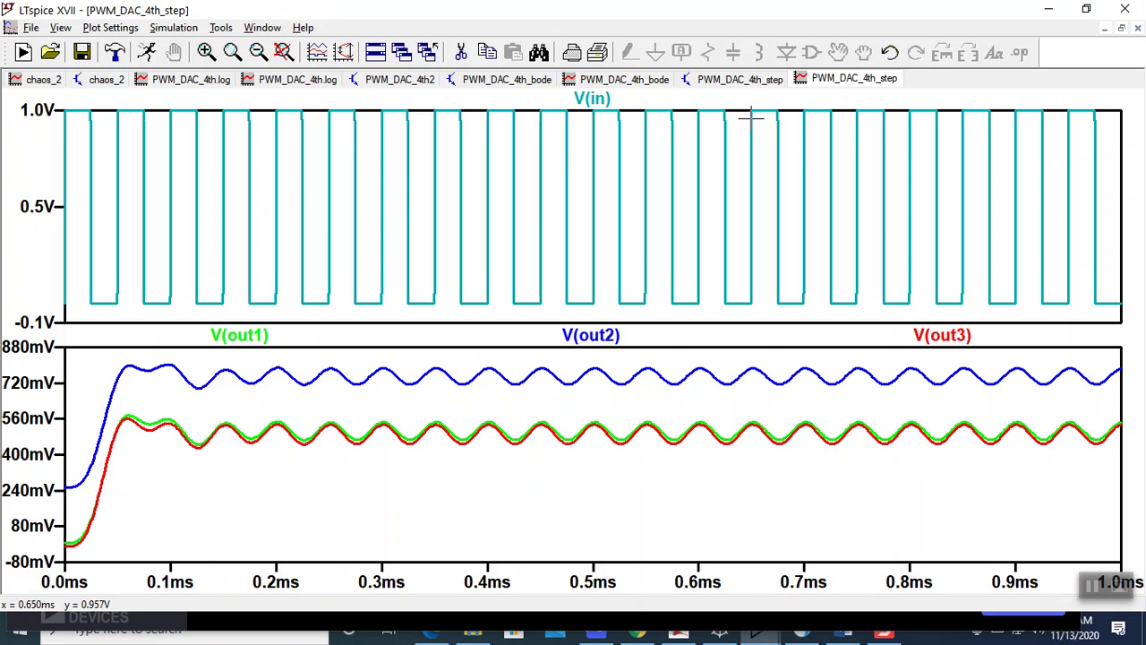
{"action": "left_click", "coordinate": [732, 84]}
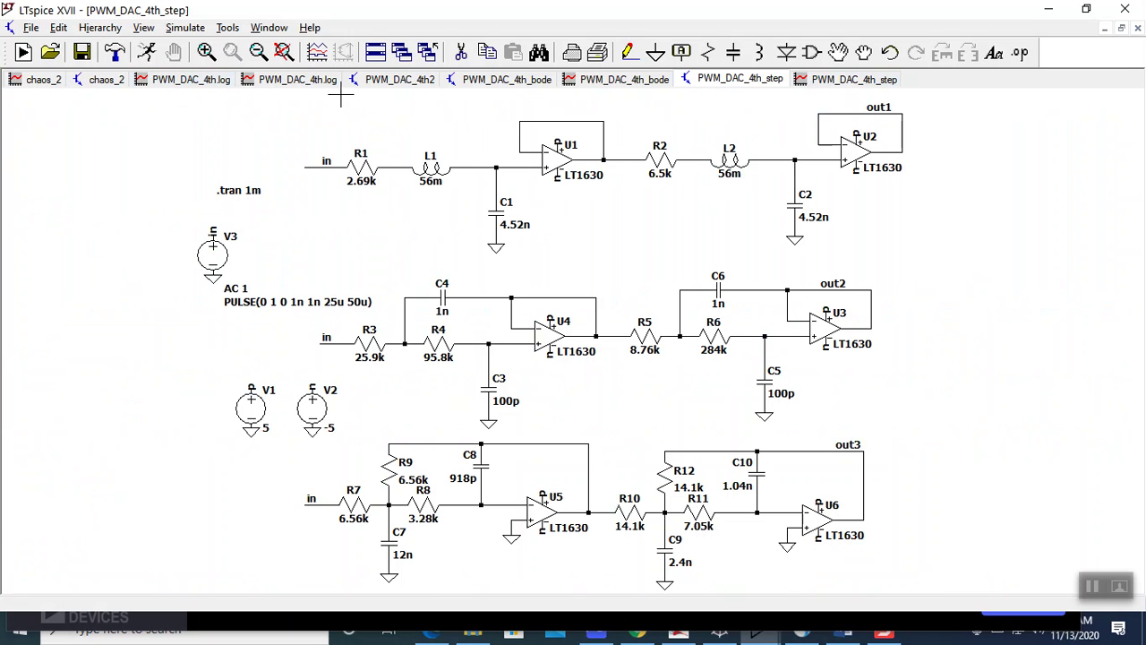
{"action": "left_click", "coordinate": [405, 81]}
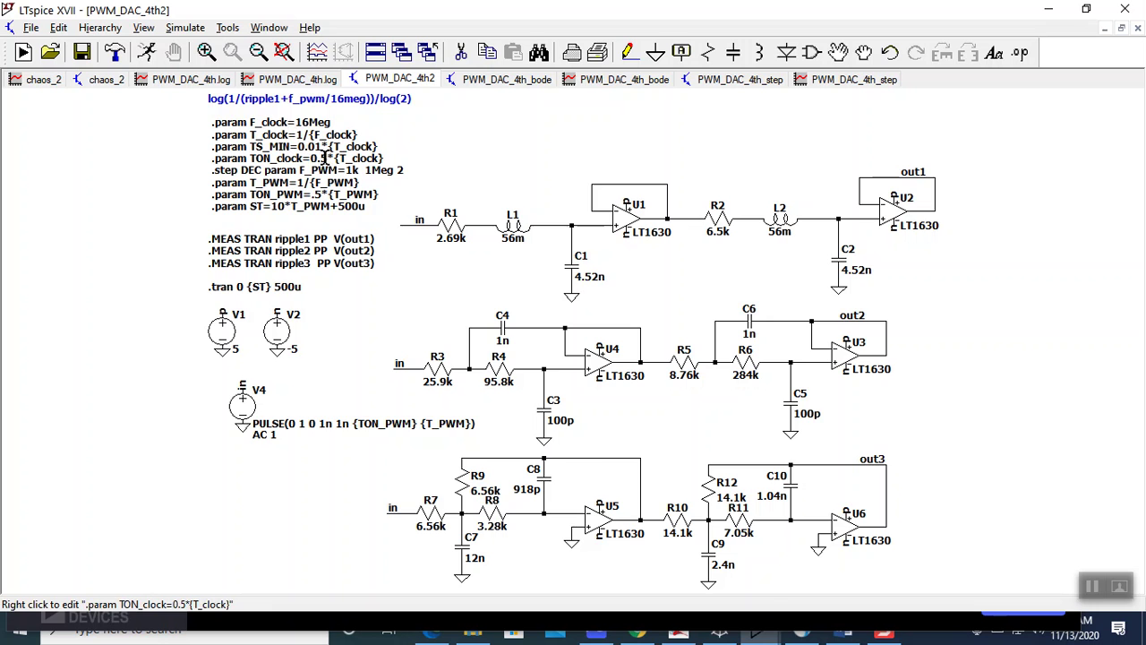
{"action": "left_click_drag", "start_coordinate": [259, 161], "coordinate": [184, 165]}
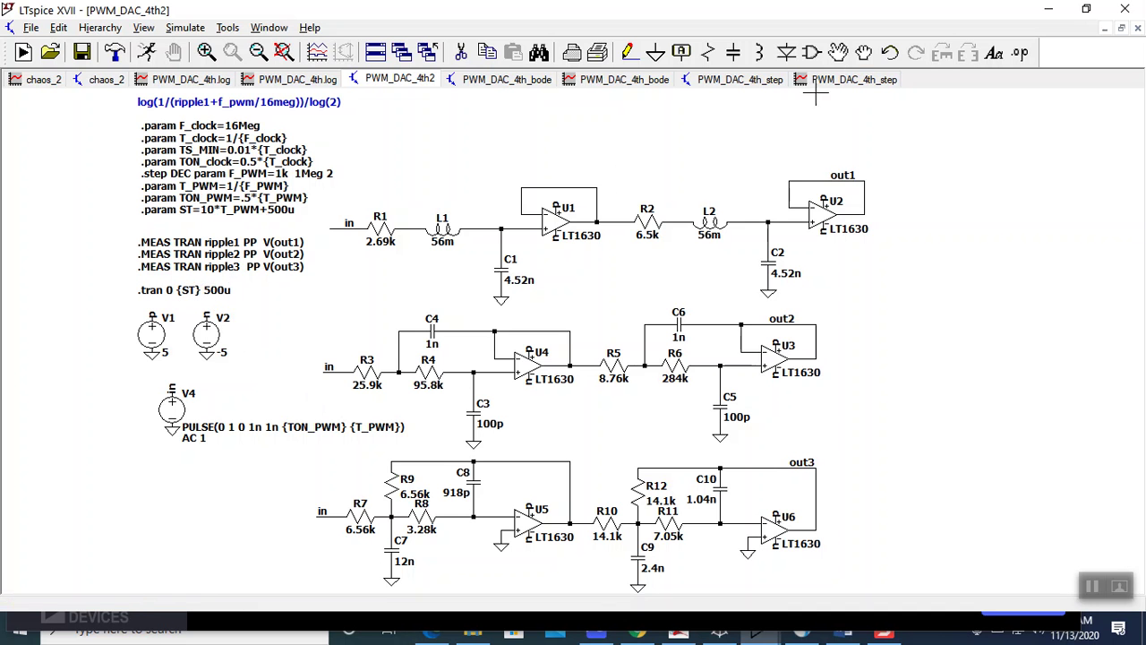
{"action": "left_click", "coordinate": [750, 84]}
{"action": "left_click", "coordinate": [810, 82]}
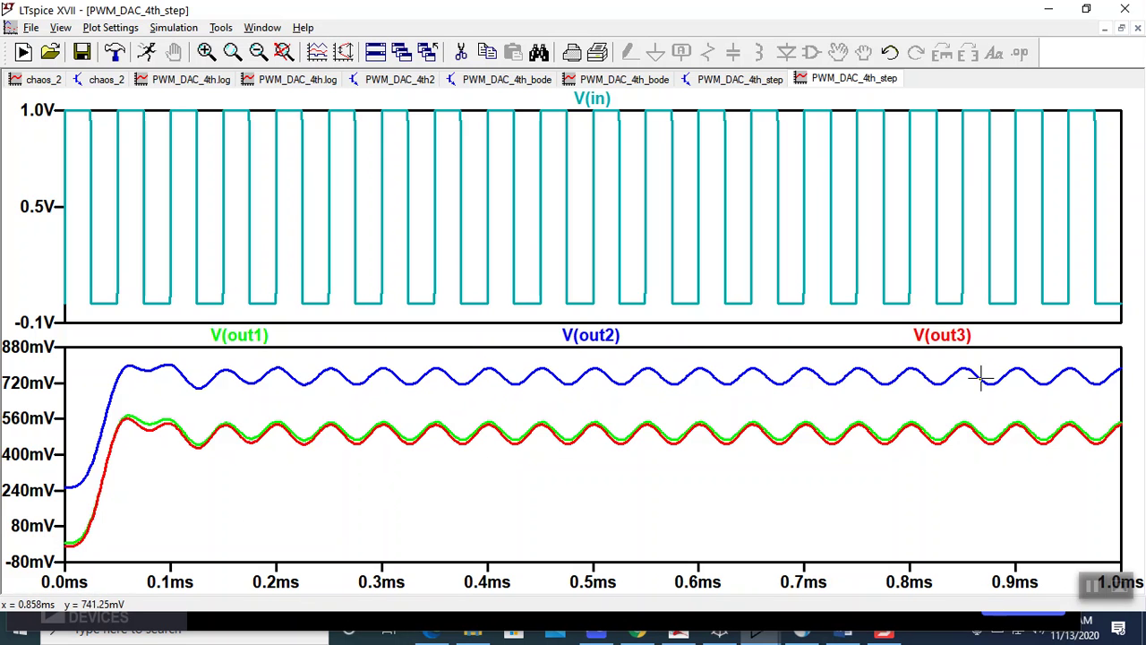
- Look over the schematics and the ENOB curves on the PWM_DAC_4th.log tab, then return to Word
{"action": "left_click", "coordinate": [742, 79]}
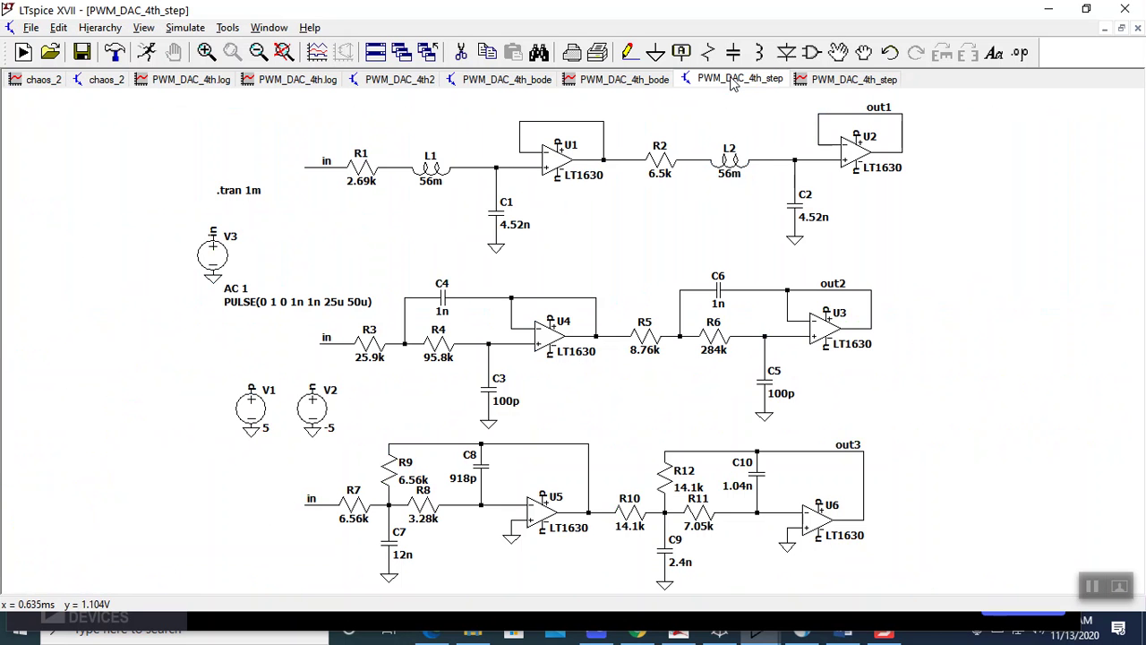
{"action": "left_click", "coordinate": [399, 80]}
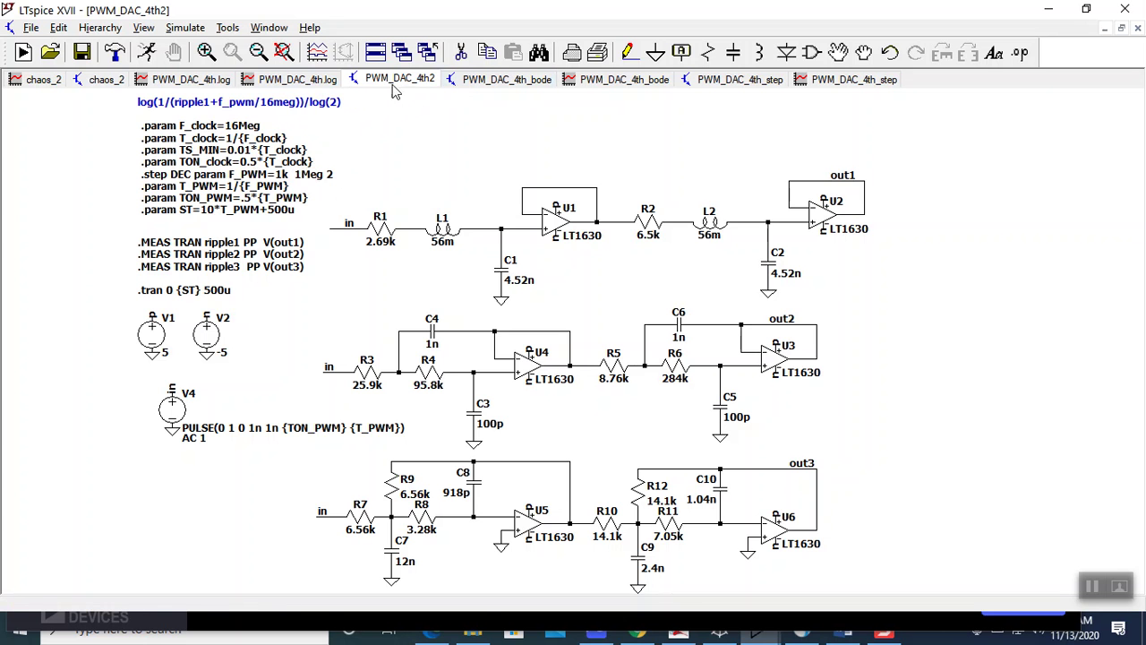
{"action": "left_click", "coordinate": [179, 79]}
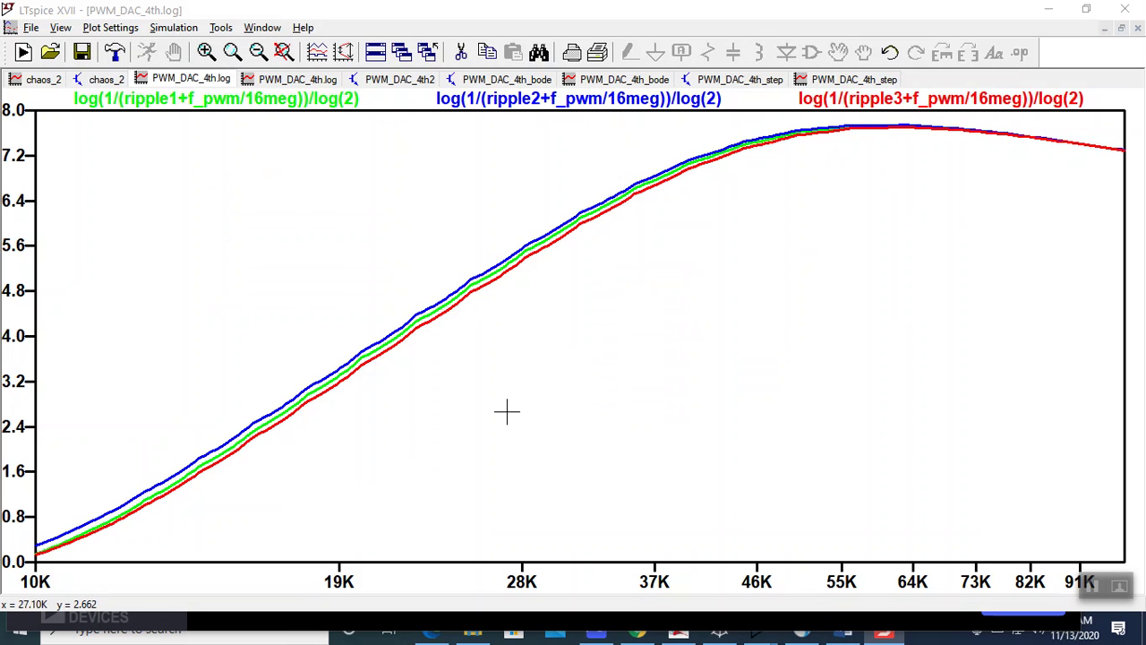
{"action": "key", "text": "alt+Tab"}
{"action": "key", "text": "alt+Tab"}
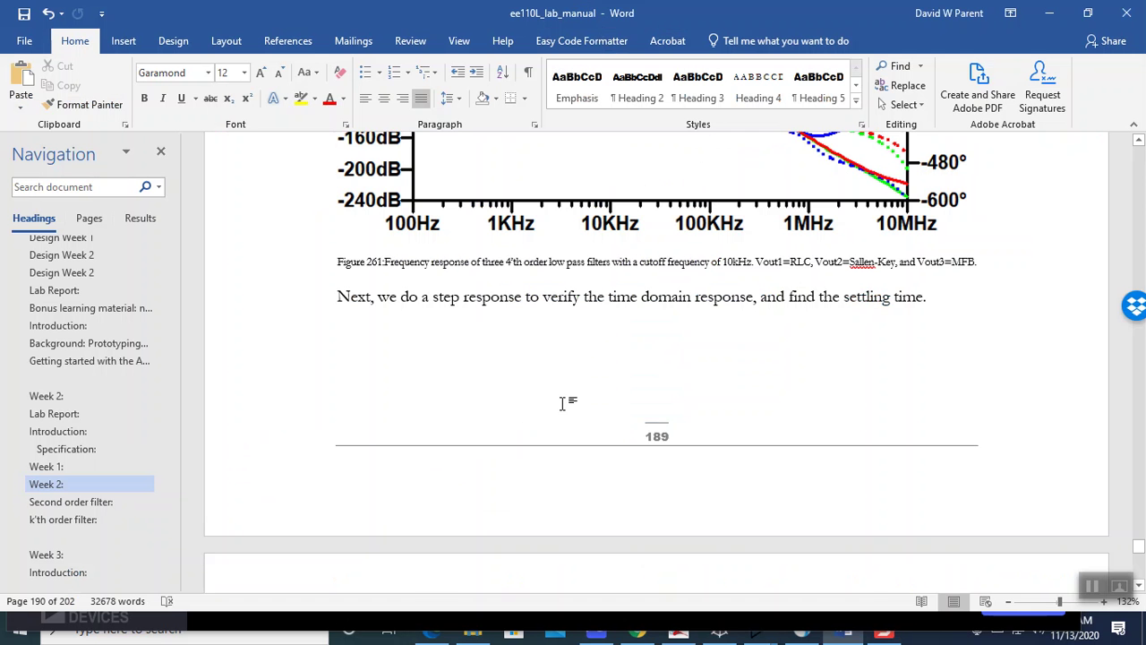
- Scroll down to page 191 with Figure 265 and the View menu screenshot
{"action": "scroll", "coordinate": [570, 416], "scroll_direction": "down", "scroll_amount": 15}
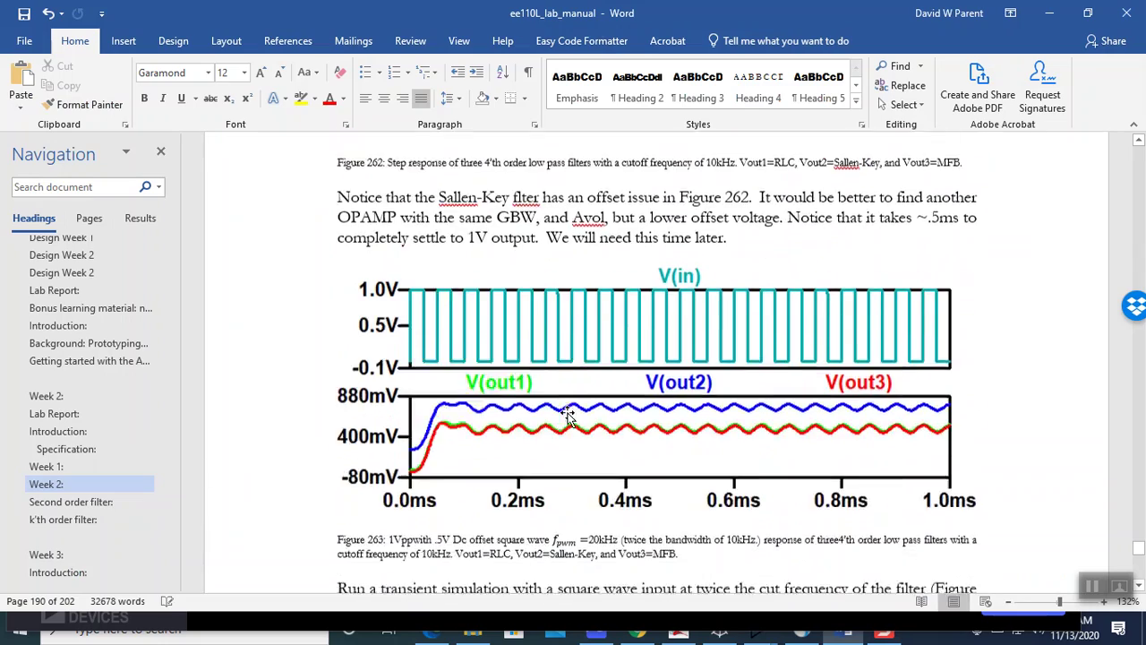
{"action": "scroll", "coordinate": [576, 328], "scroll_direction": "down", "scroll_amount": 15}
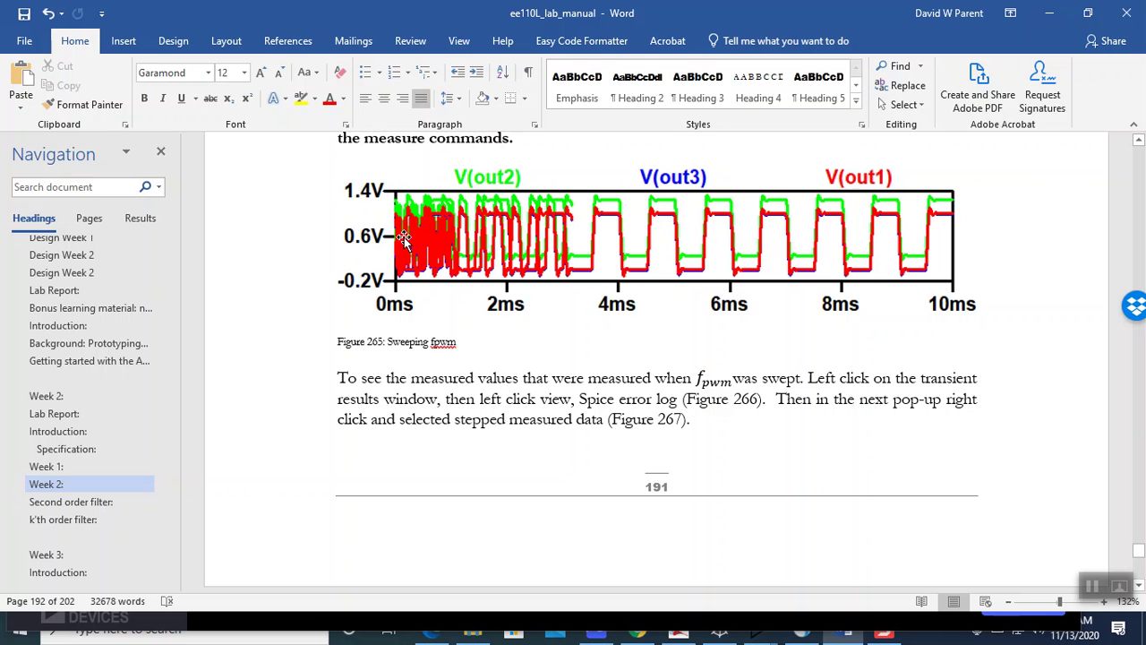
- Find the Figure 268 sentence above the ENOB plot and put the cursor right after '268'
{"action": "scroll", "coordinate": [703, 318], "scroll_direction": "down", "scroll_amount": 5}
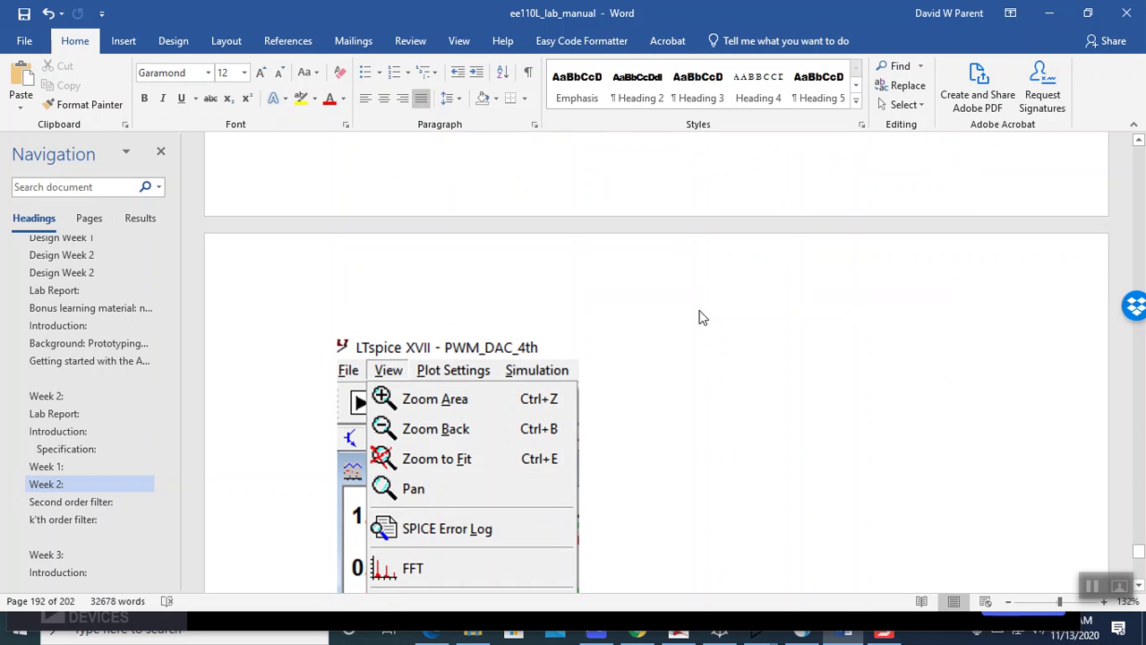
{"action": "scroll", "coordinate": [703, 318], "scroll_direction": "up", "scroll_amount": 5}
{"action": "scroll", "coordinate": [702, 318], "scroll_direction": "down", "scroll_amount": 5}
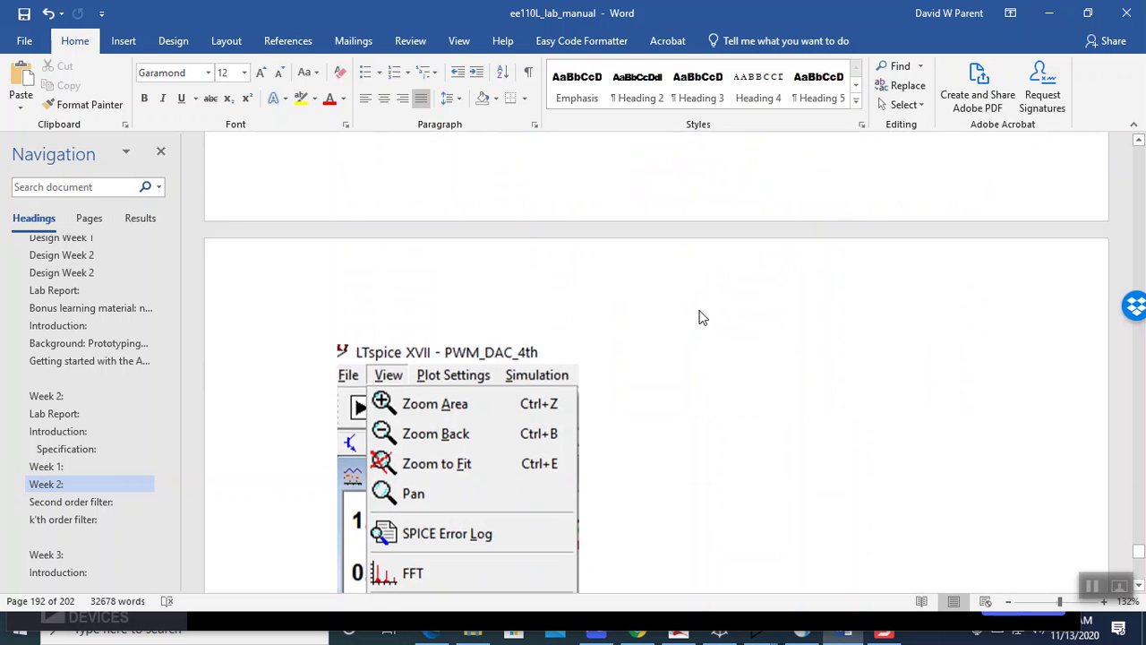
{"action": "scroll", "coordinate": [430, 394], "scroll_direction": "down", "scroll_amount": 3}
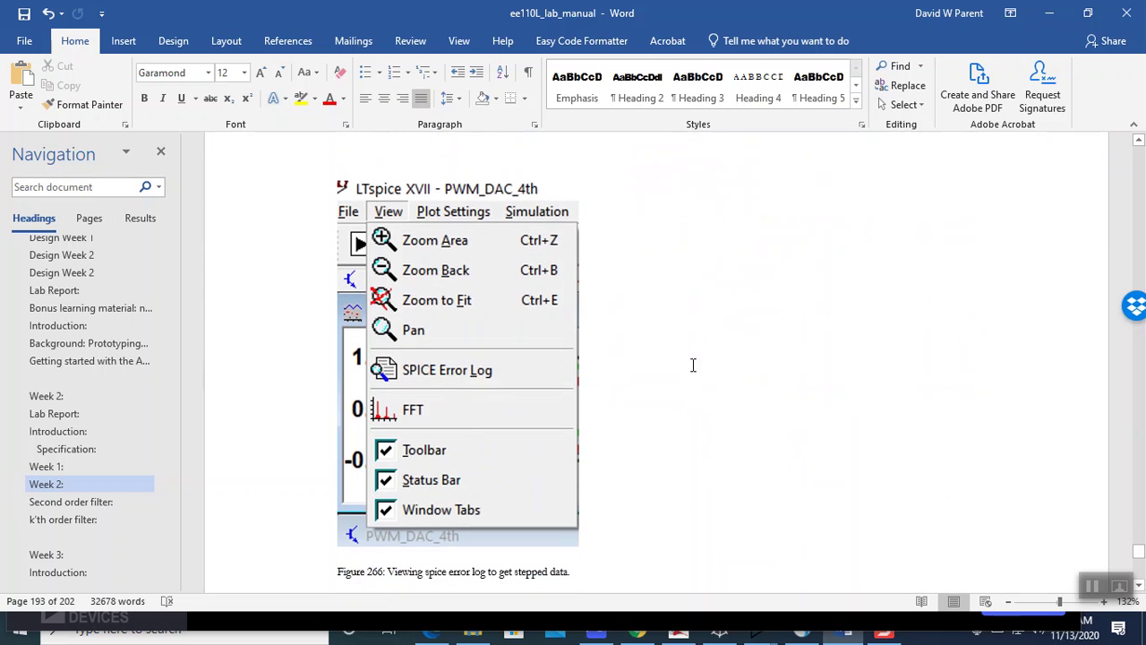
{"action": "scroll", "coordinate": [692, 365], "scroll_direction": "down", "scroll_amount": 15}
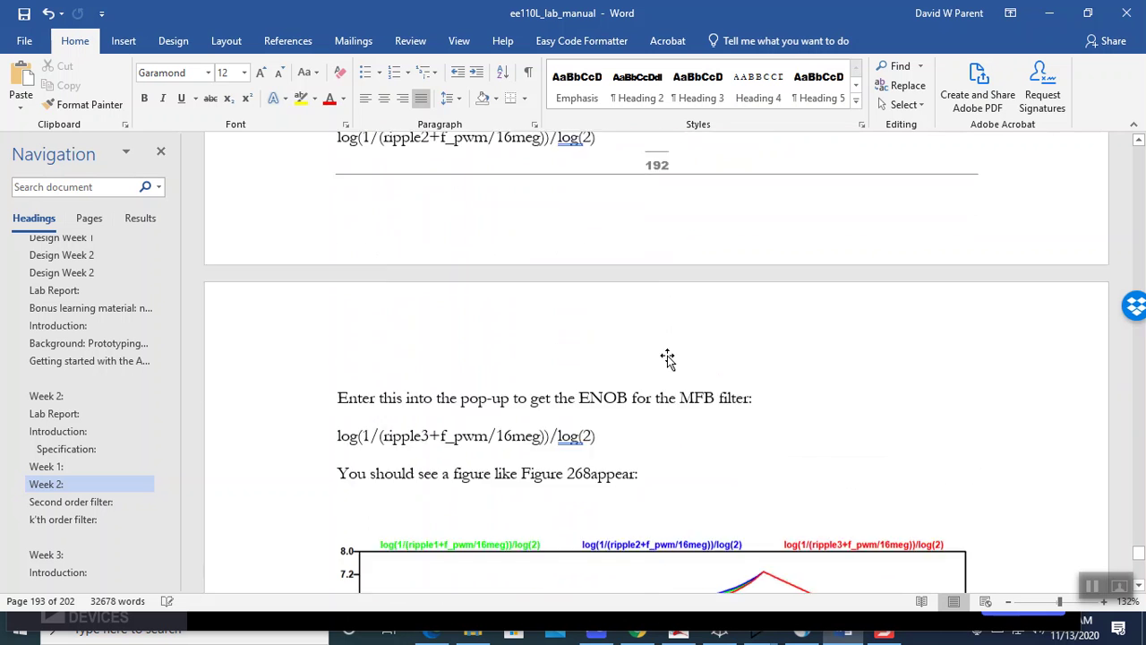
{"action": "scroll", "coordinate": [667, 358], "scroll_direction": "down", "scroll_amount": 4}
{"action": "scroll", "coordinate": [627, 353], "scroll_direction": "up", "scroll_amount": 3}
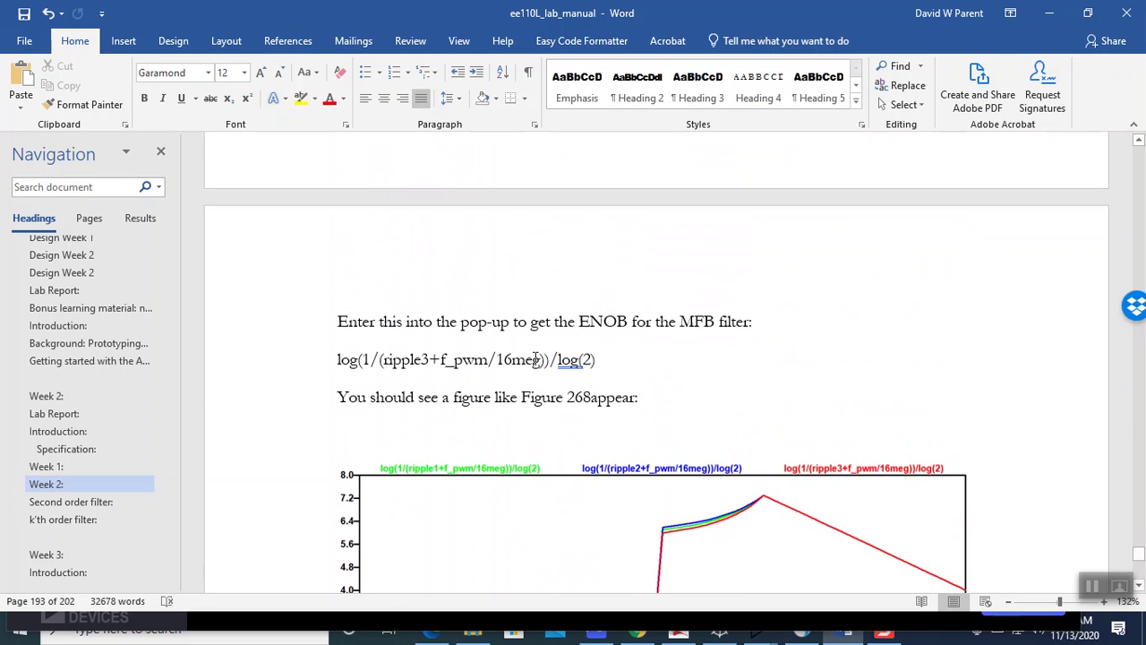
{"action": "scroll", "coordinate": [623, 374], "scroll_direction": "down", "scroll_amount": 3}
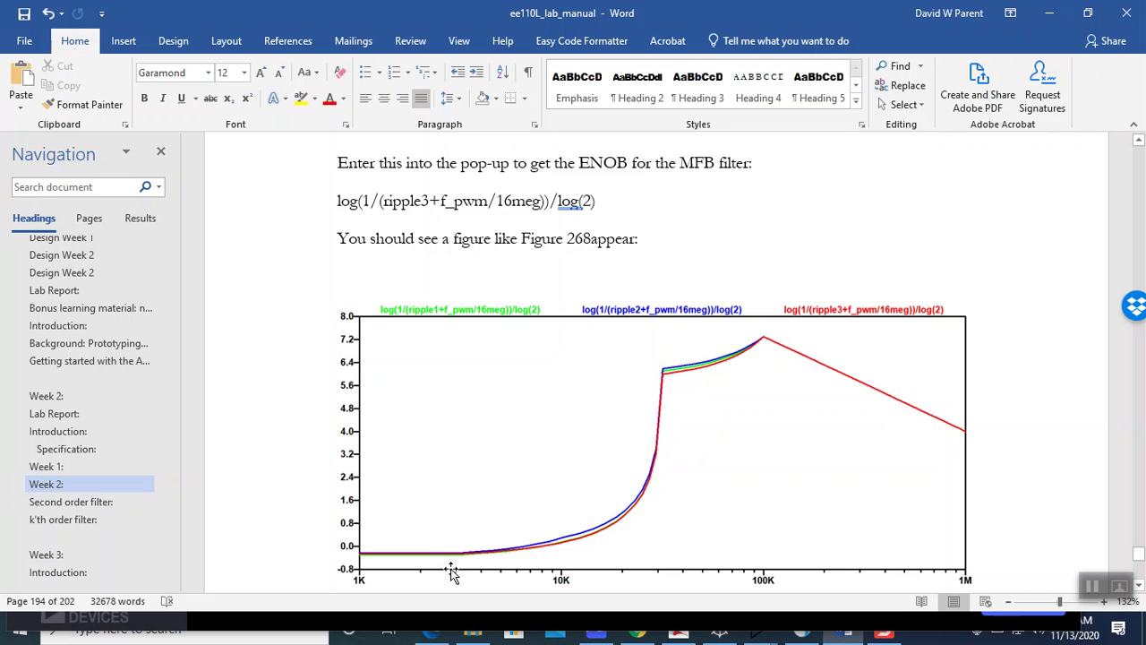
{"action": "left_click", "coordinate": [590, 240]}
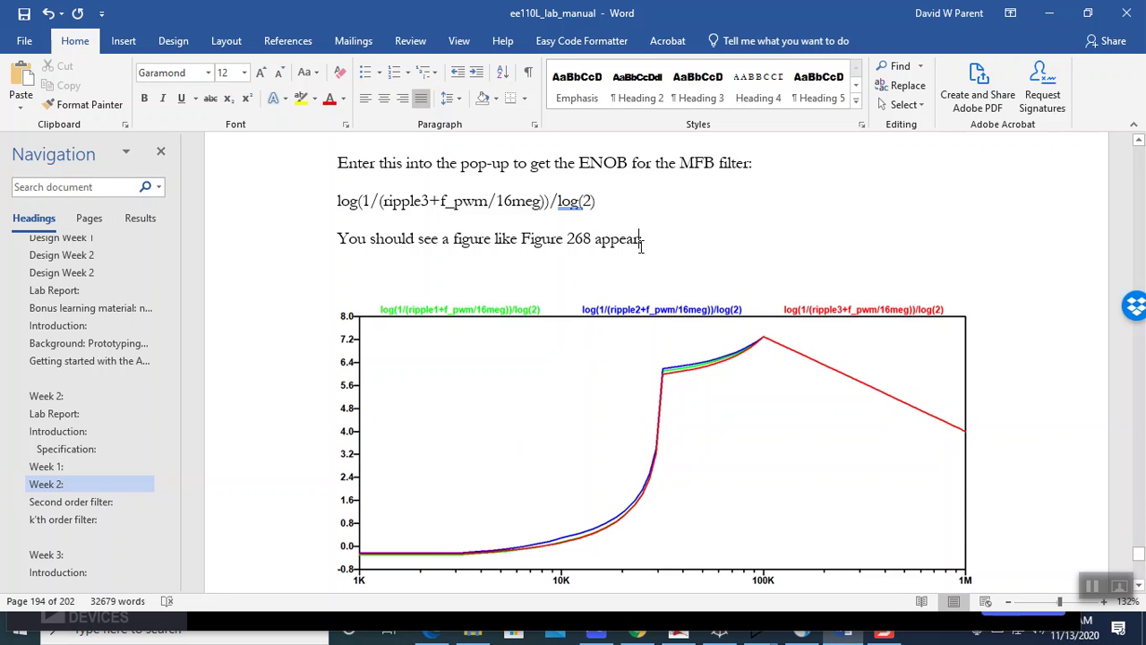
{"action": "scroll", "coordinate": [627, 327], "scroll_direction": "down", "scroll_amount": 3}
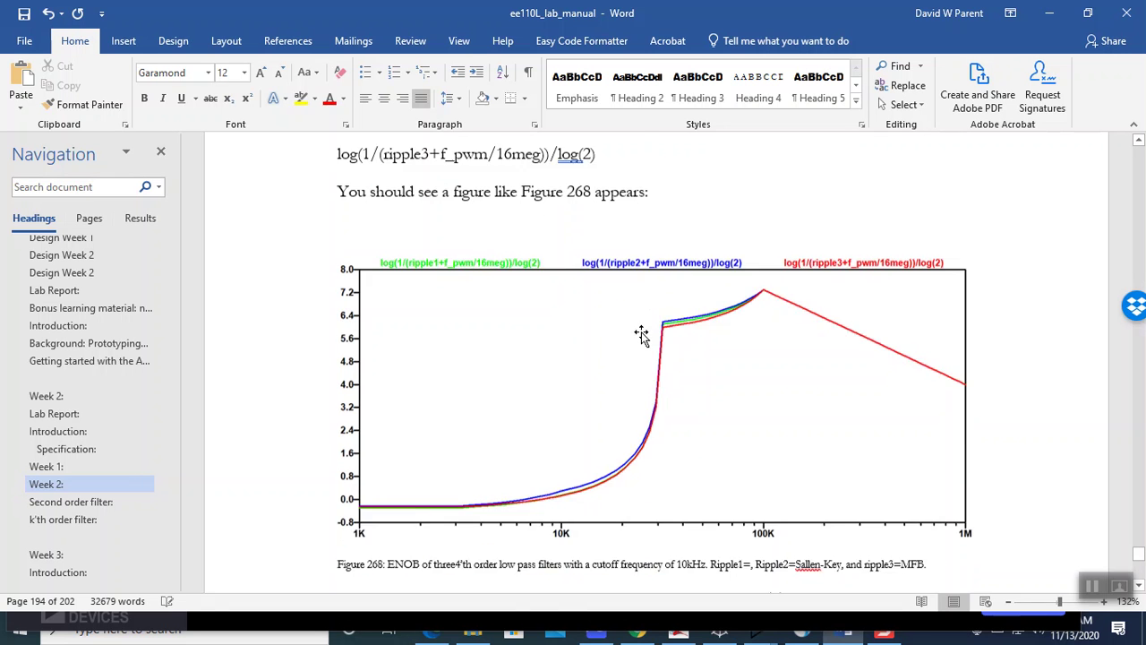
{"action": "scroll", "coordinate": [643, 338], "scroll_direction": "down", "scroll_amount": 4}
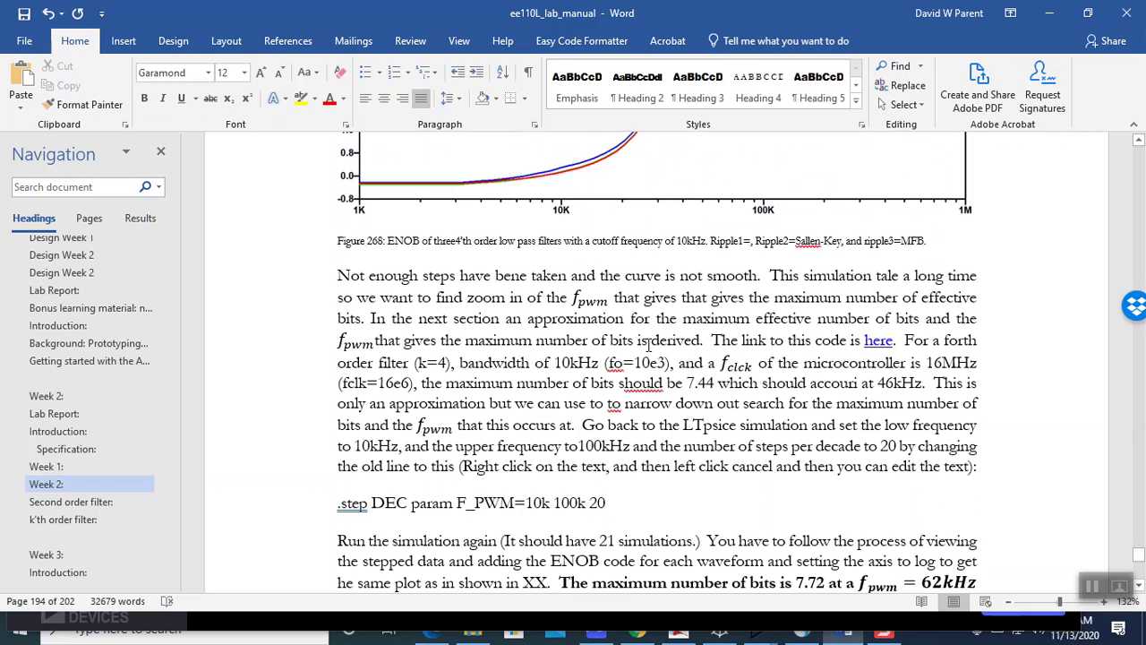
{"action": "scroll", "coordinate": [648, 347], "scroll_direction": "down", "scroll_amount": 20}
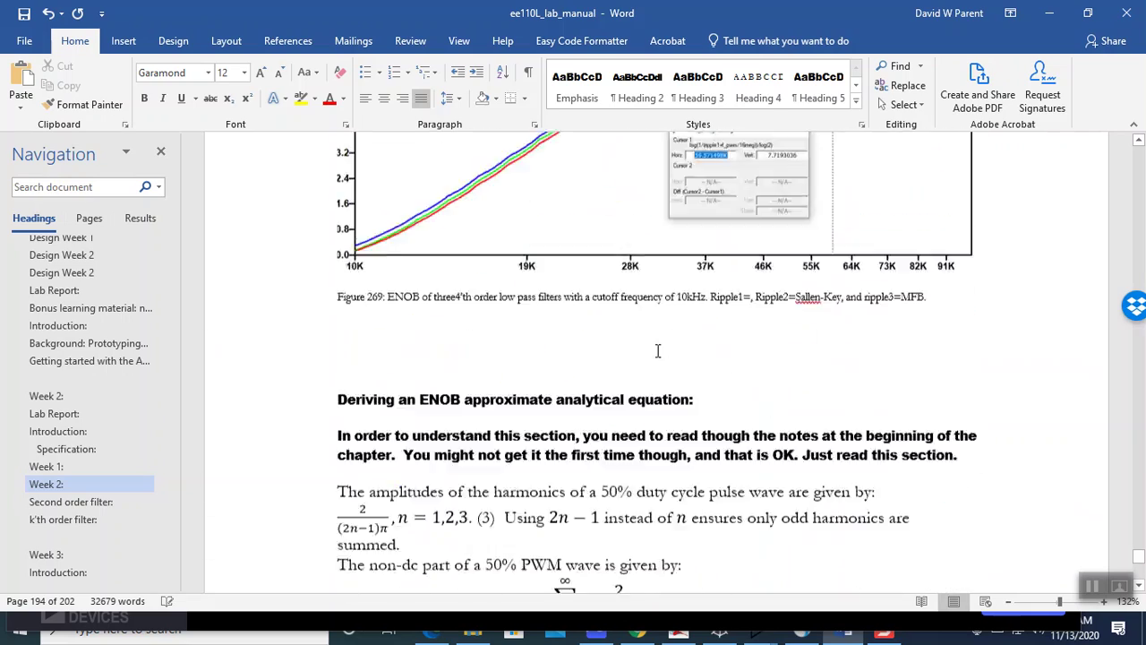
{"action": "scroll", "coordinate": [657, 351], "scroll_direction": "down", "scroll_amount": 5}
{"action": "scroll", "coordinate": [657, 351], "scroll_direction": "up", "scroll_amount": 8}
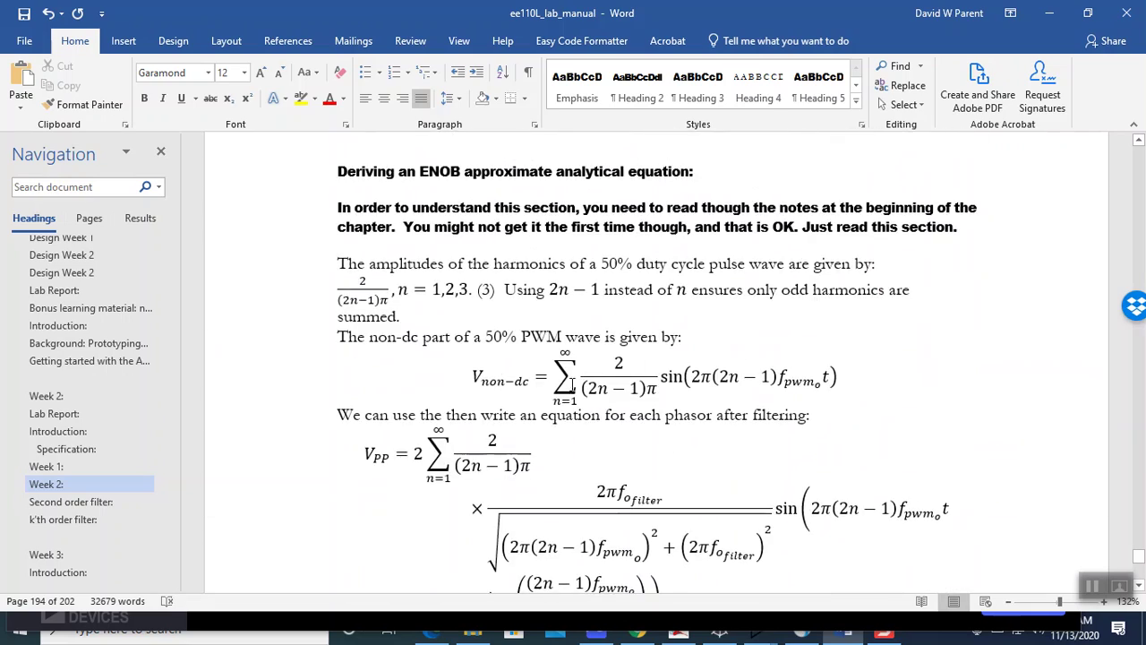
{"action": "scroll", "coordinate": [519, 421], "scroll_direction": "down", "scroll_amount": 20}
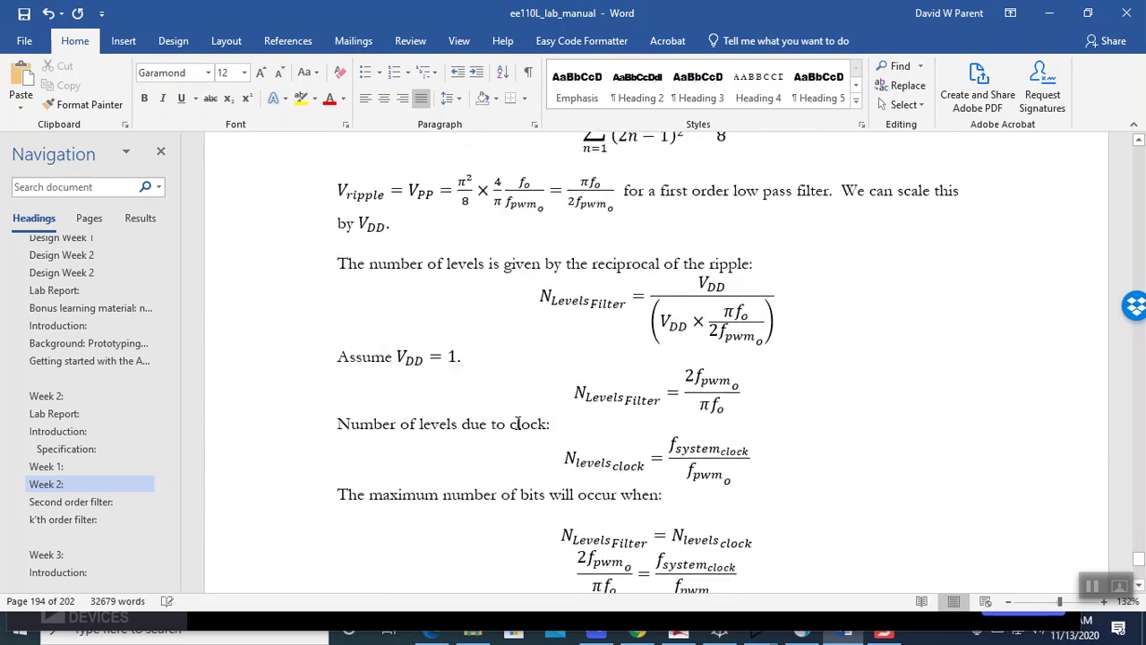
{"action": "scroll", "coordinate": [528, 430], "scroll_direction": "down", "scroll_amount": 5}
{"action": "scroll", "coordinate": [528, 430], "scroll_direction": "up", "scroll_amount": 14}
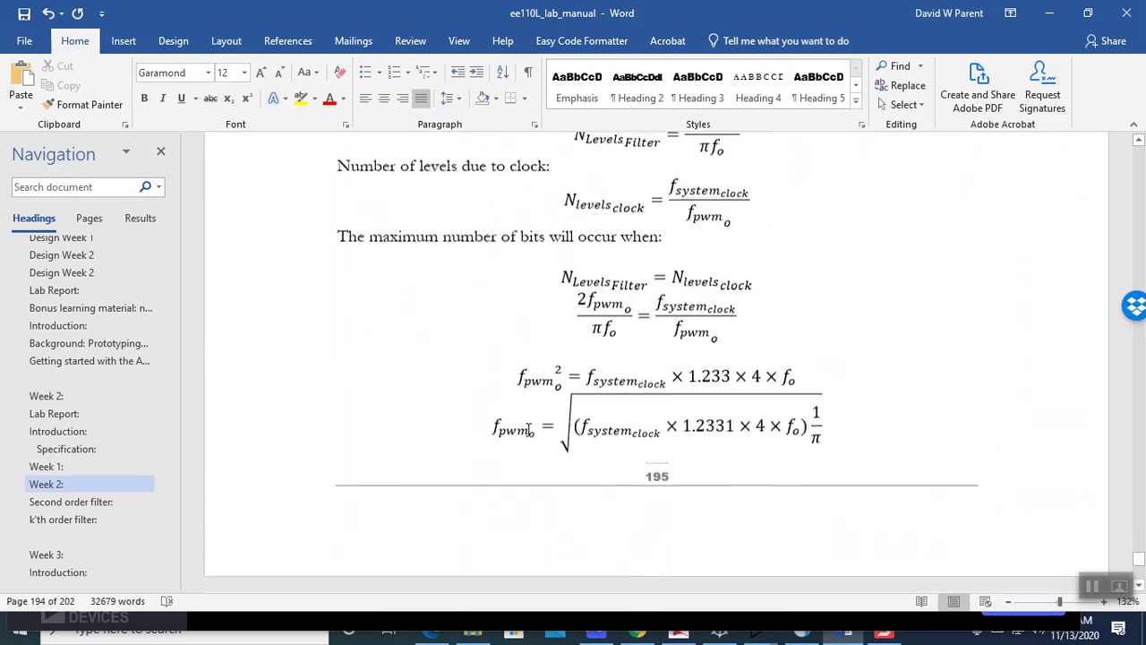
{"action": "scroll", "coordinate": [528, 430], "scroll_direction": "up", "scroll_amount": 15}
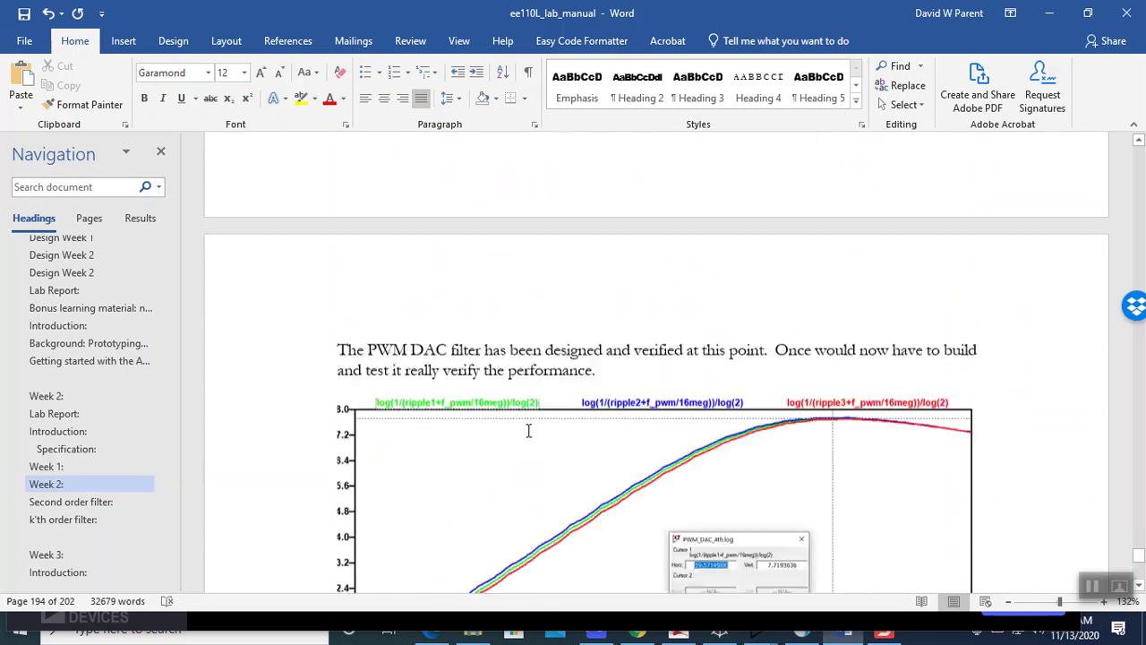
{"action": "scroll", "coordinate": [527, 432], "scroll_direction": "up", "scroll_amount": 13}
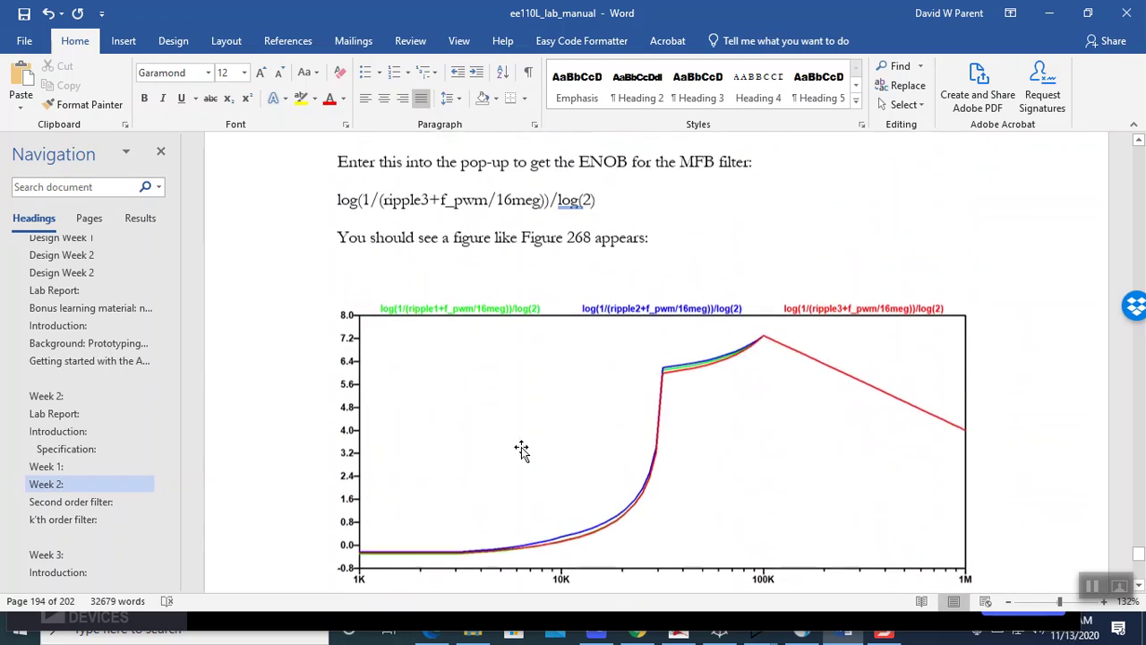
{"action": "scroll", "coordinate": [515, 444], "scroll_direction": "down", "scroll_amount": 5}
{"action": "scroll", "coordinate": [509, 445], "scroll_direction": "down", "scroll_amount": 1}
{"action": "scroll", "coordinate": [510, 448], "scroll_direction": "up", "scroll_amount": 4}
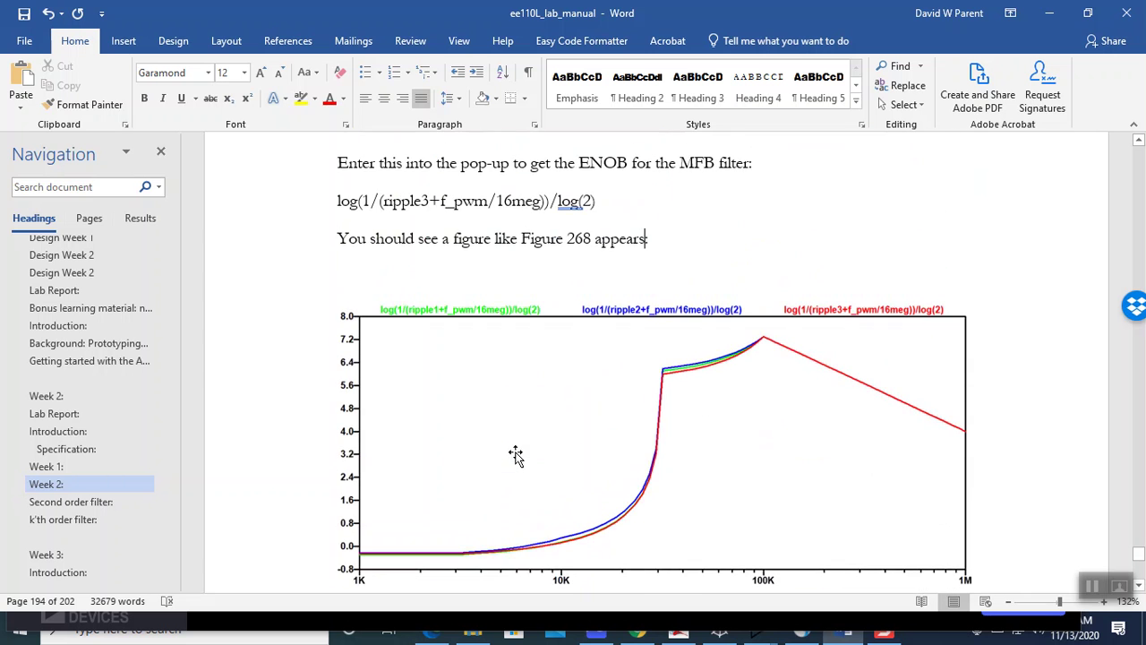
{"action": "scroll", "coordinate": [515, 452], "scroll_direction": "down", "scroll_amount": 4}
{"action": "scroll", "coordinate": [516, 452], "scroll_direction": "down", "scroll_amount": 2}
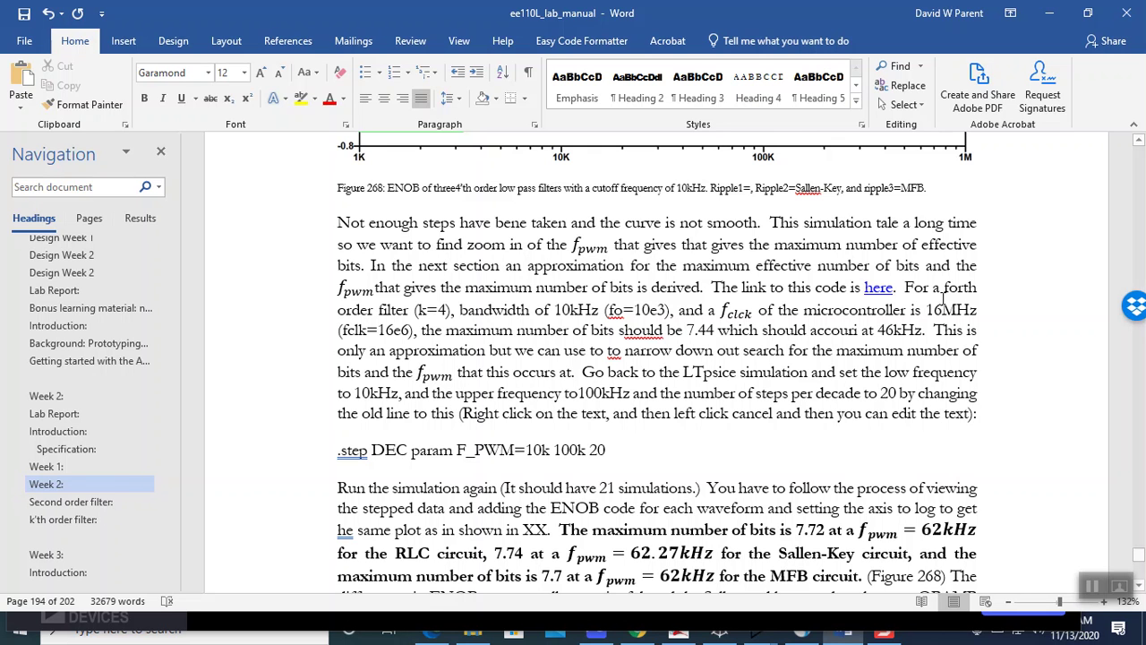
- Highlight PWM, the 10k start frequency and 20 steps per decade in the .step line, then return to LTspice
{"action": "right_click", "coordinate": [643, 332]}
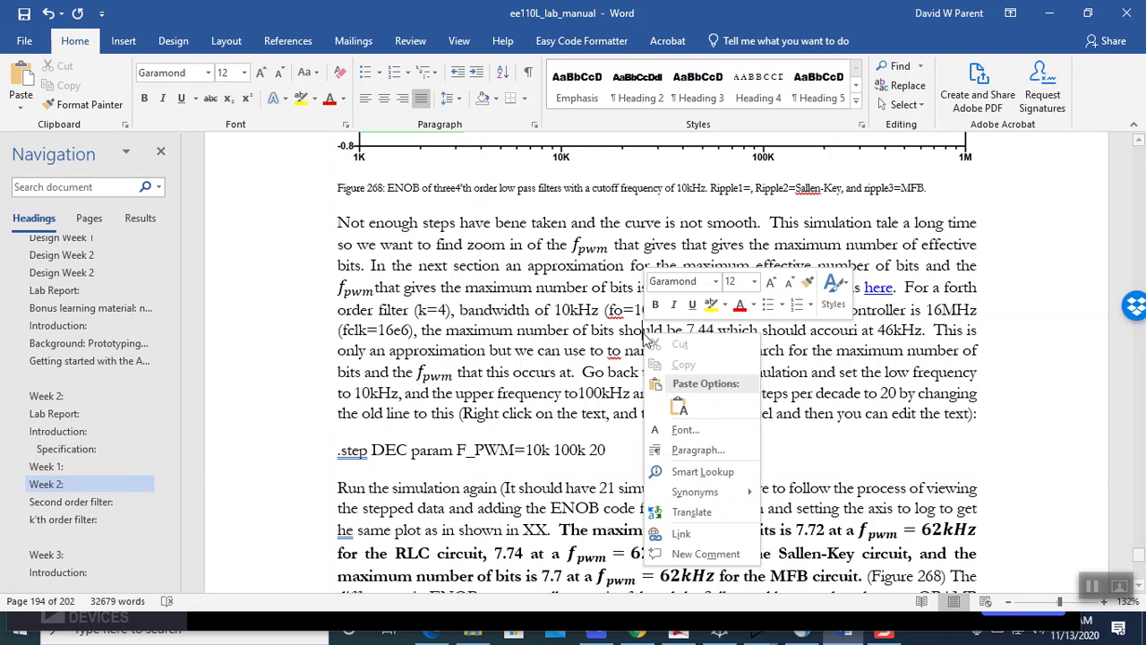
{"action": "key", "text": "Escape"}
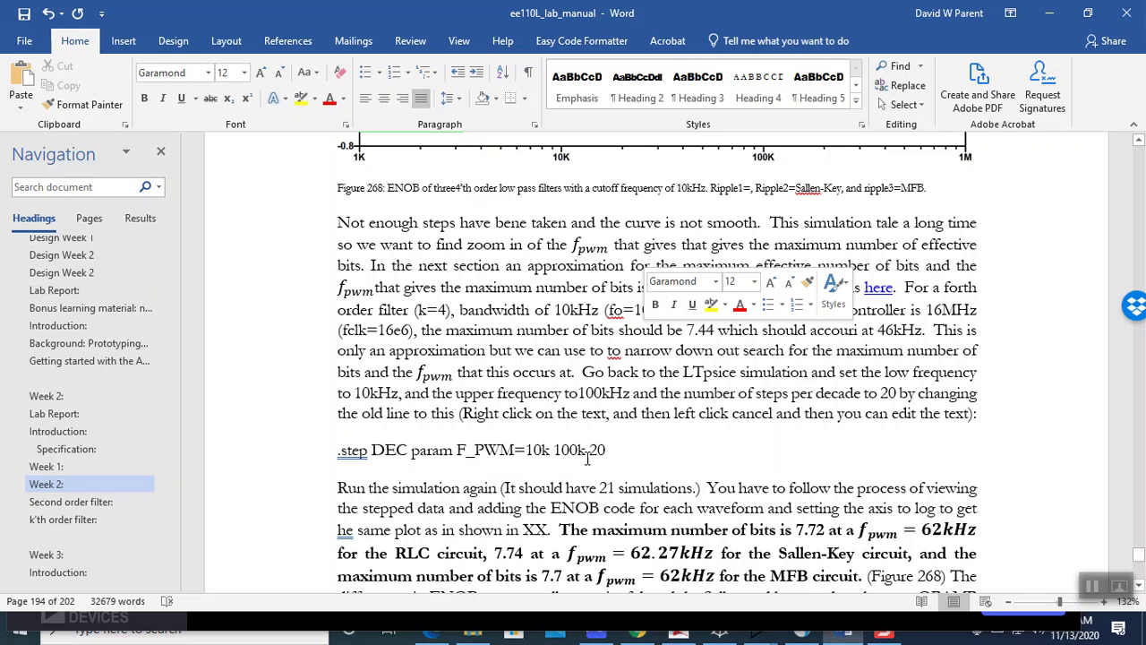
{"action": "double_click", "coordinate": [486, 455]}
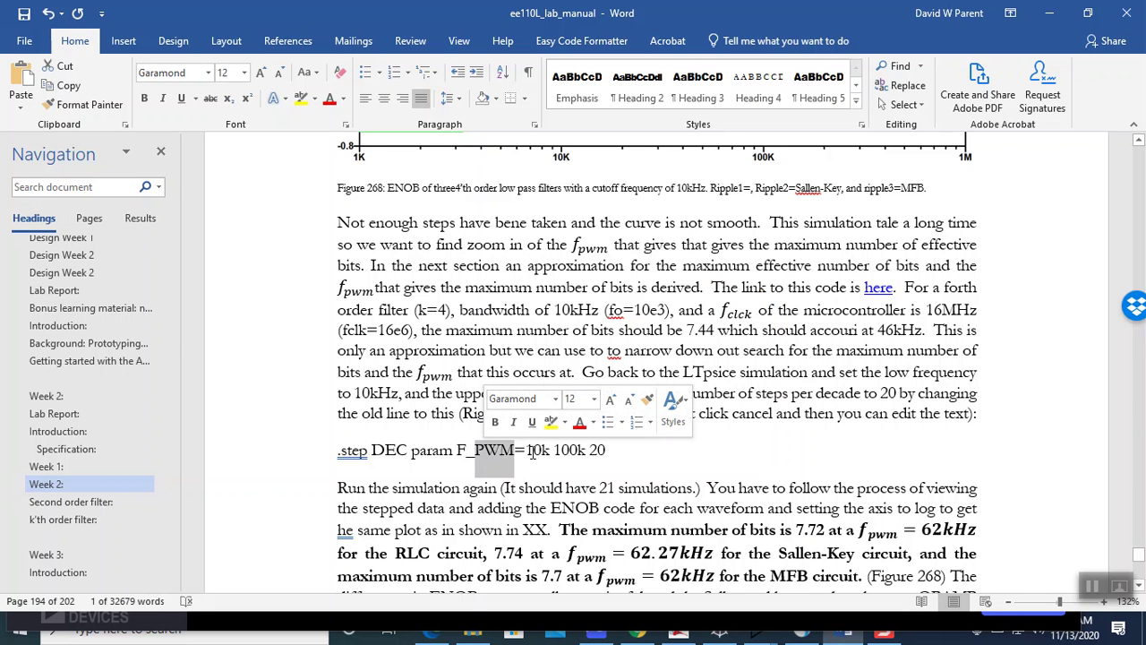
{"action": "double_click", "coordinate": [531, 452]}
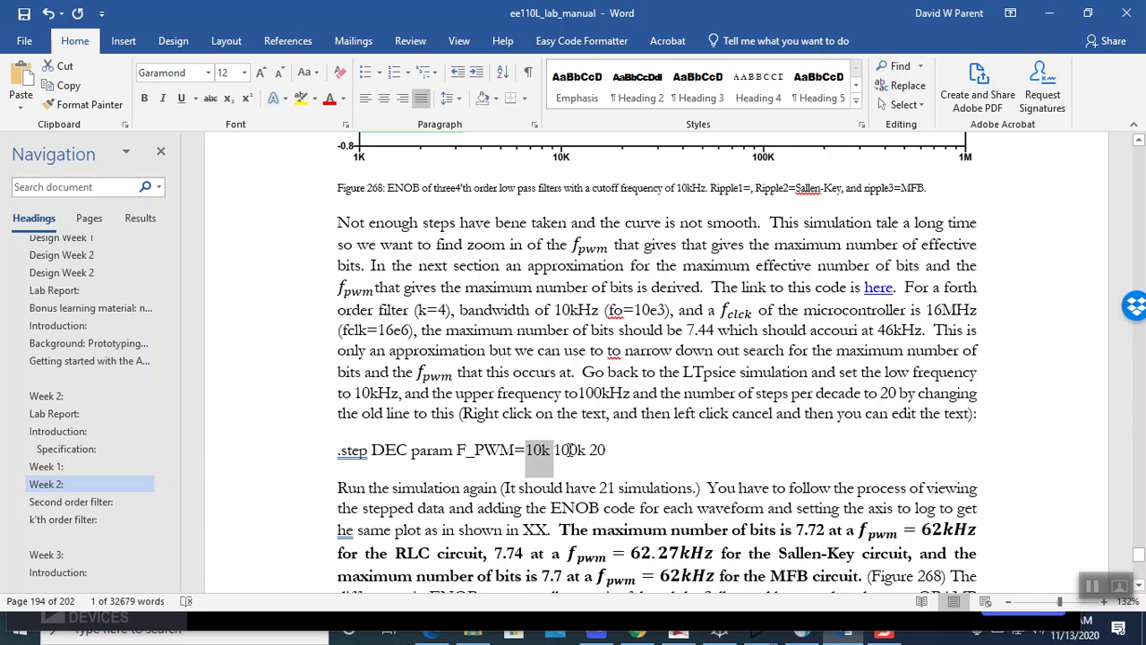
{"action": "double_click", "coordinate": [595, 450]}
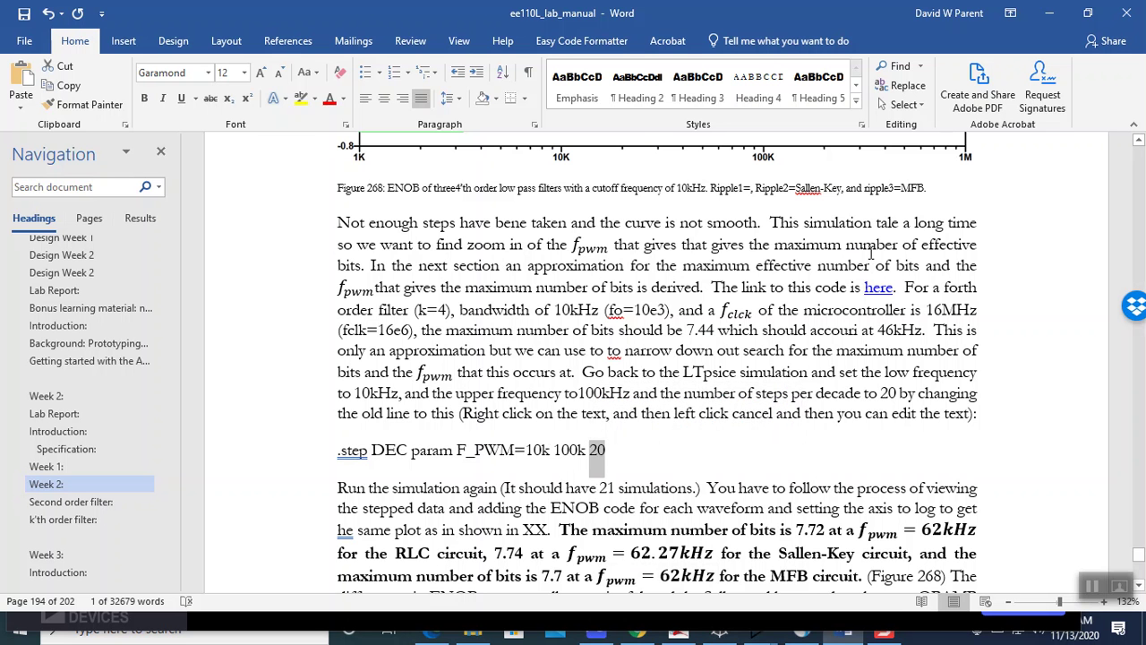
{"action": "key", "text": "alt+Tab"}
{"action": "key", "text": "alt+Tab"}
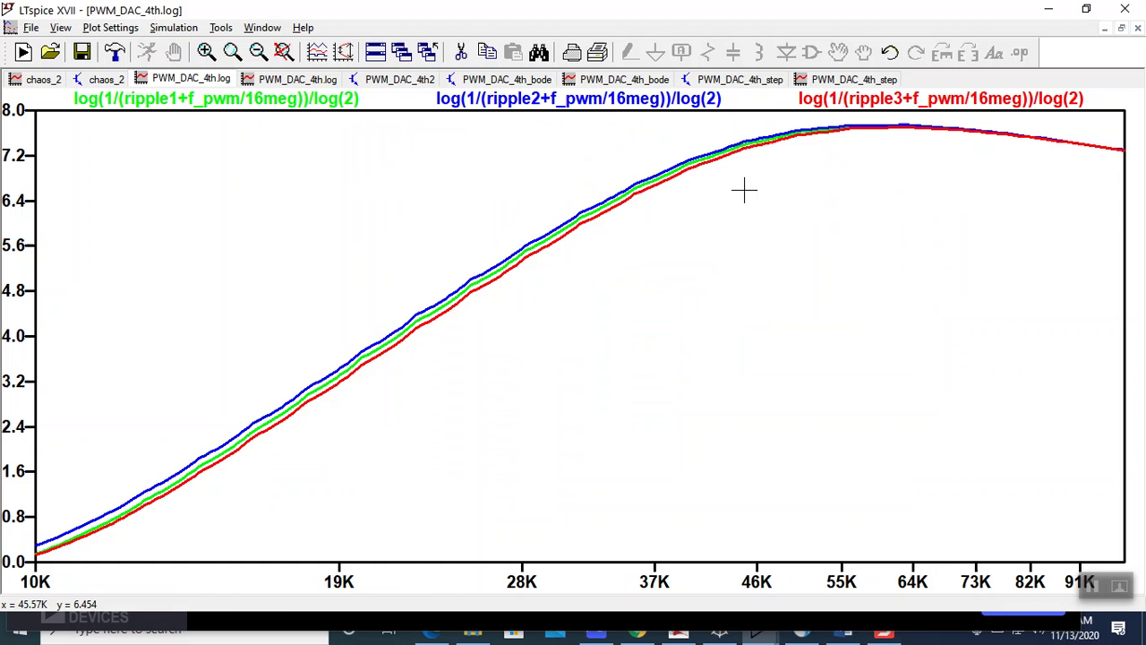
- Review the .step DEC directive text on the PWM_DAC_4th_bode schematic without changes, then go back to Word
{"action": "left_click", "coordinate": [507, 79]}
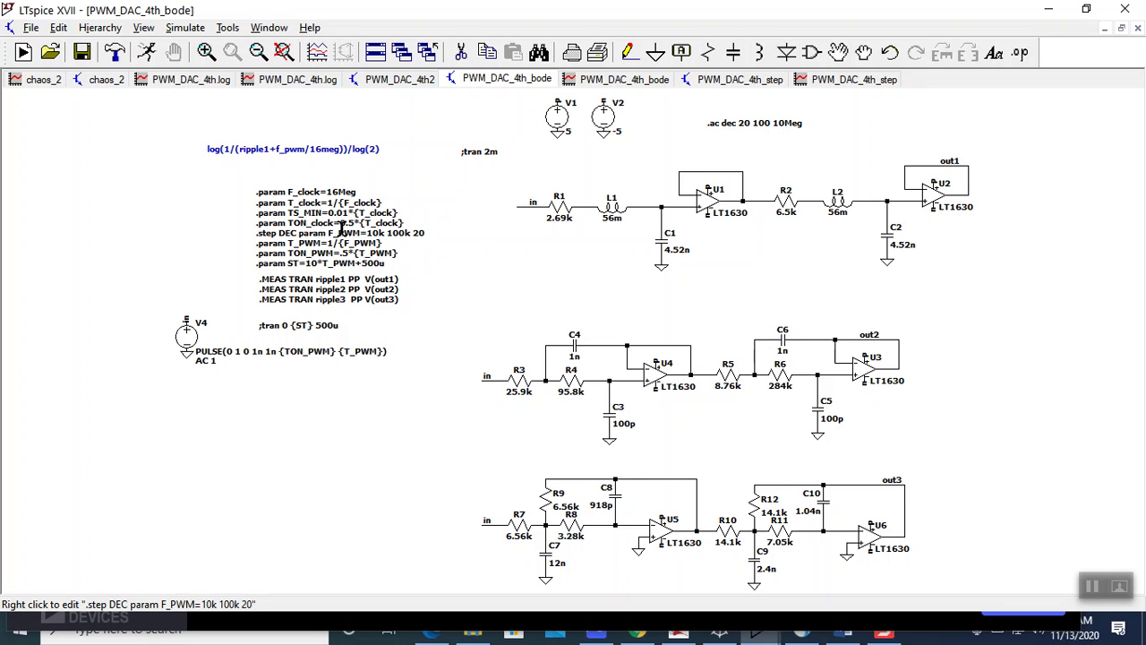
{"action": "right_click", "coordinate": [341, 231]}
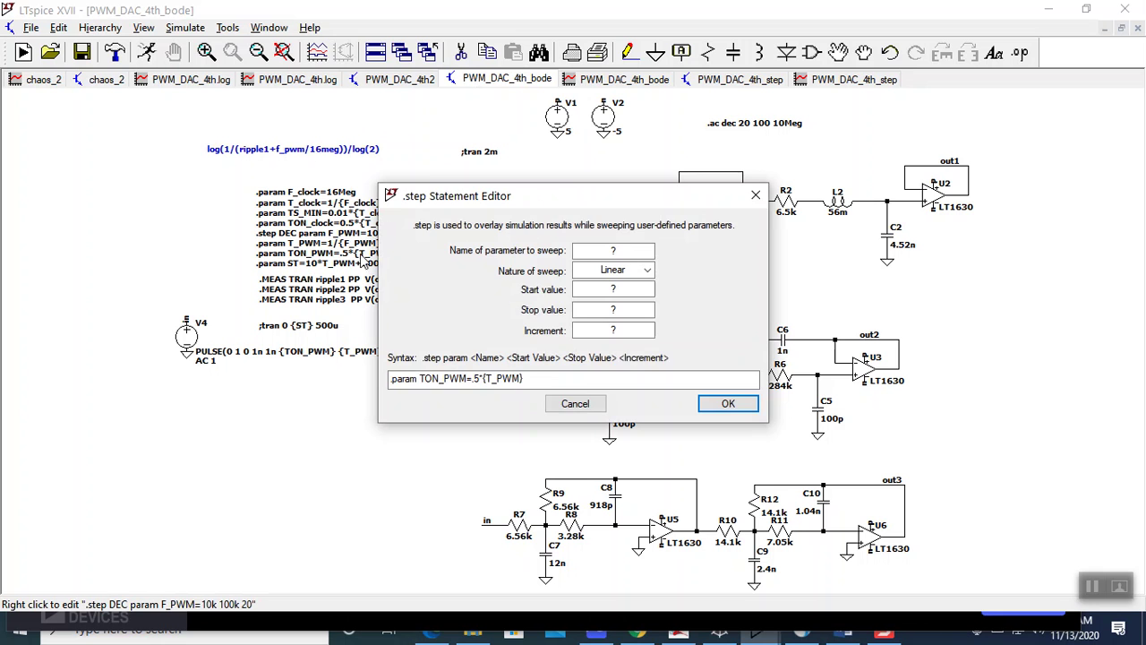
{"action": "left_click", "coordinate": [576, 403]}
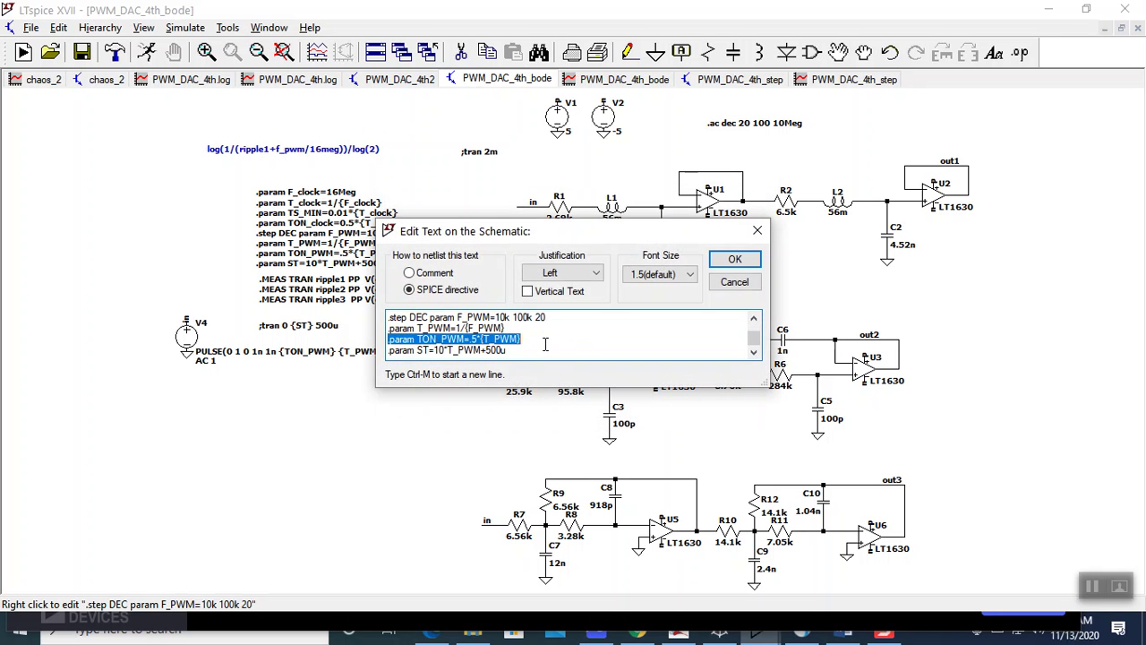
{"action": "left_click_drag", "start_coordinate": [546, 317], "coordinate": [462, 313]}
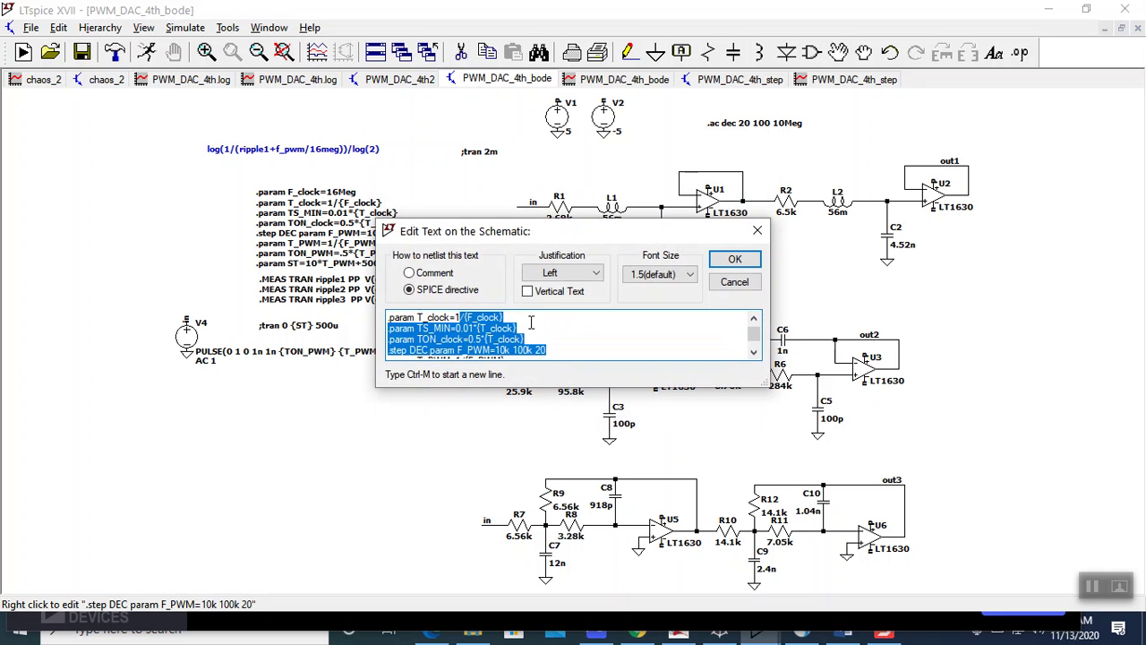
{"action": "left_click", "coordinate": [734, 282]}
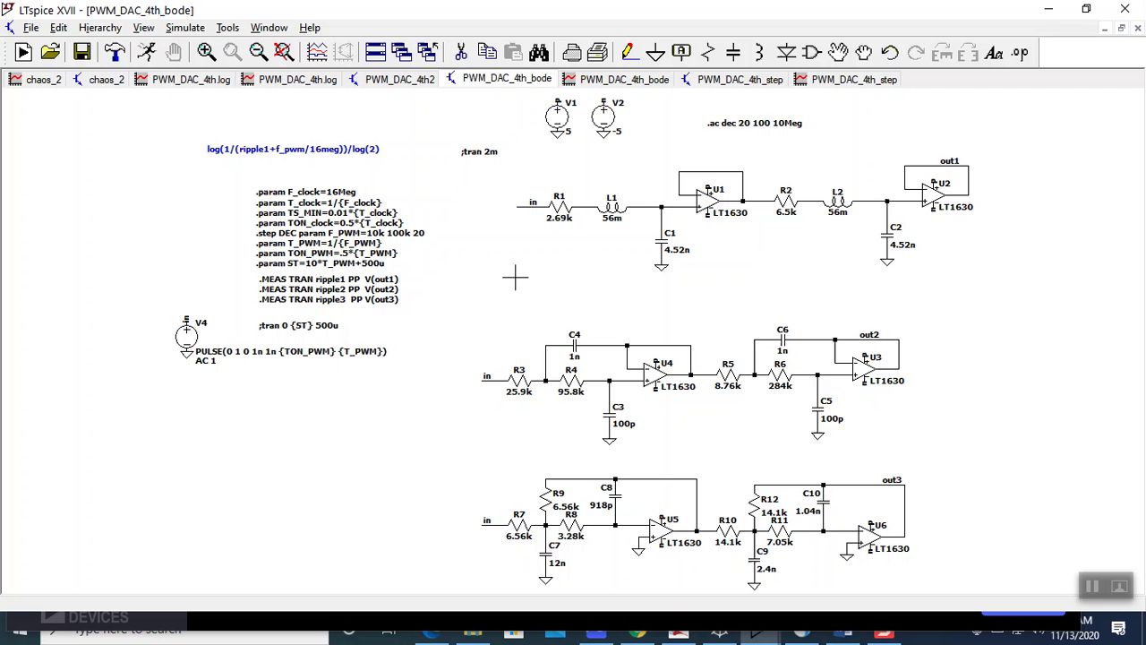
{"action": "key", "text": "alt+Tab"}
{"action": "key", "text": "alt+Tab"}
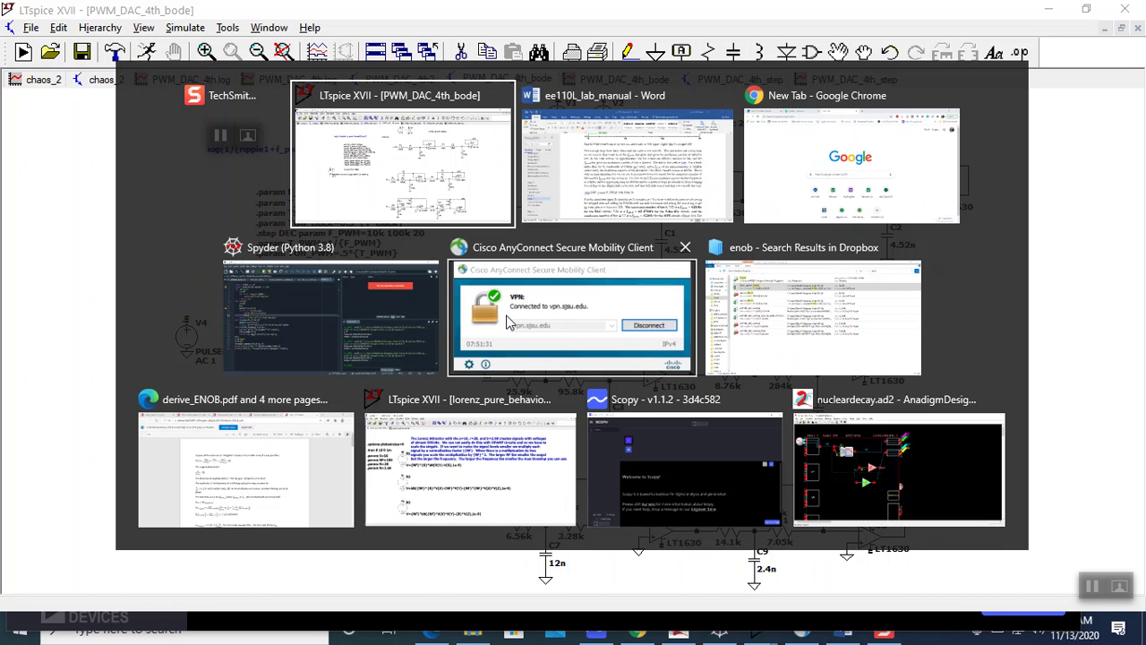
{"action": "key", "text": "alt+Tab"}
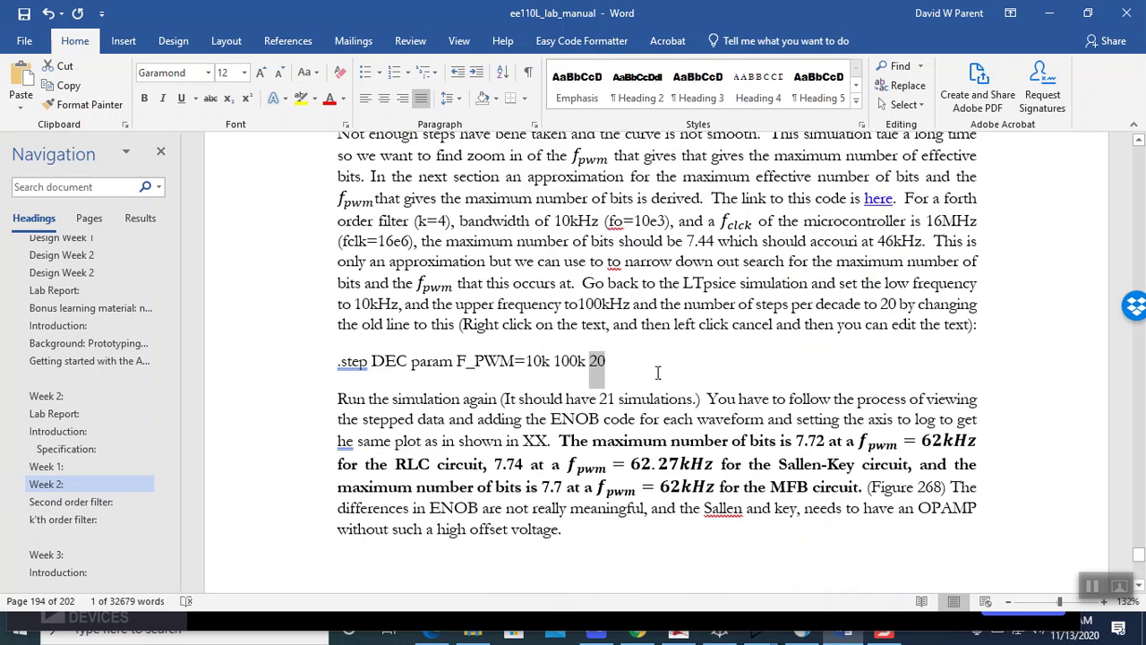
{"action": "scroll", "coordinate": [657, 372], "scroll_direction": "down", "scroll_amount": 3}
{"action": "scroll", "coordinate": [672, 255], "scroll_direction": "down", "scroll_amount": 2}
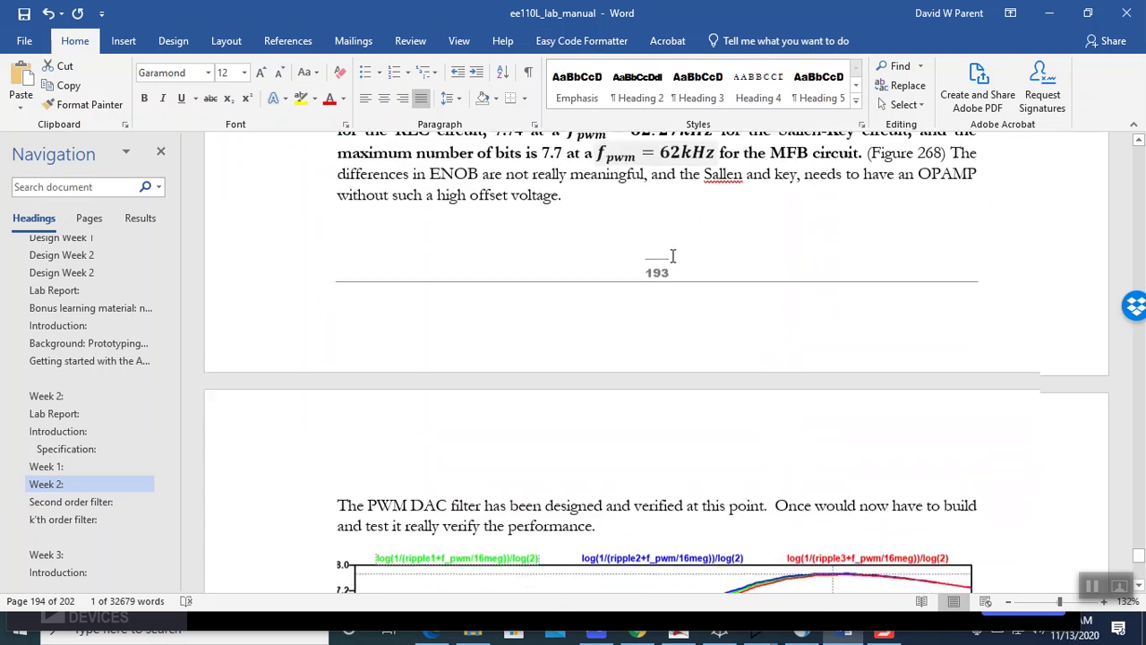
{"action": "scroll", "coordinate": [672, 255], "scroll_direction": "up", "scroll_amount": 3}
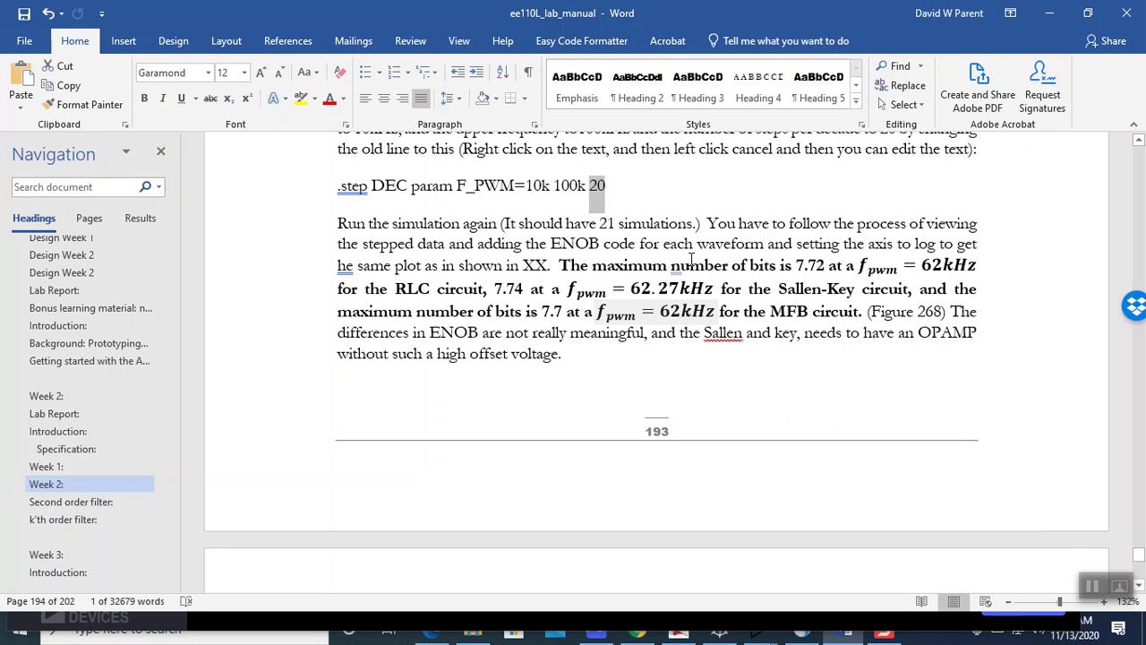
{"action": "scroll", "coordinate": [705, 257], "scroll_direction": "up", "scroll_amount": 8}
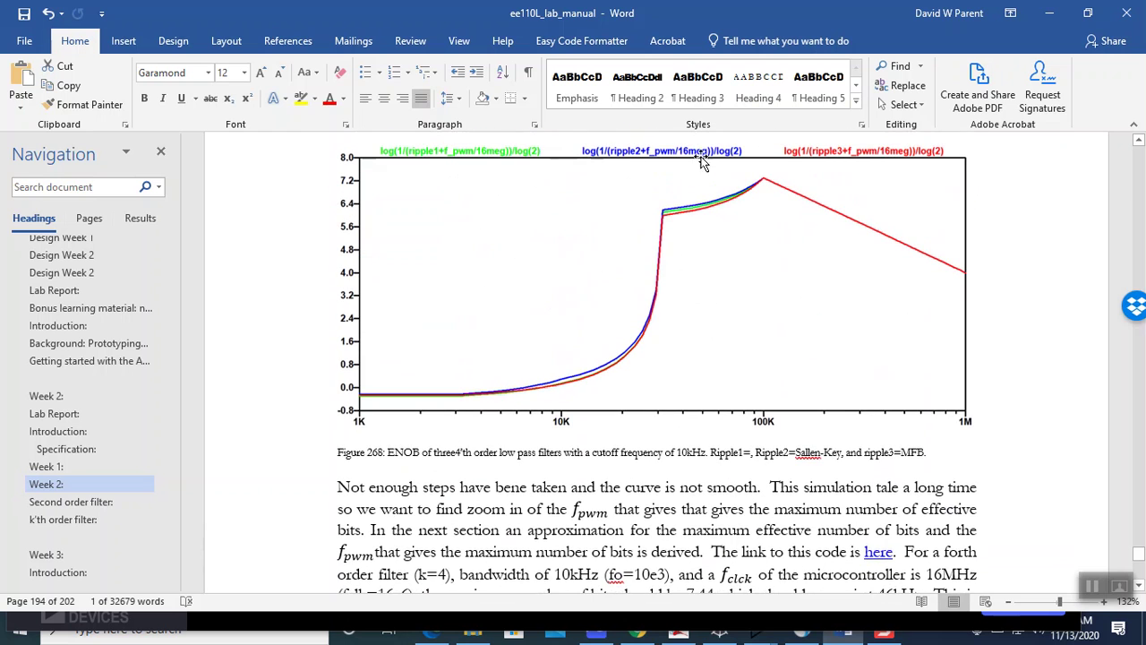
{"action": "scroll", "coordinate": [730, 338], "scroll_direction": "down", "scroll_amount": 12}
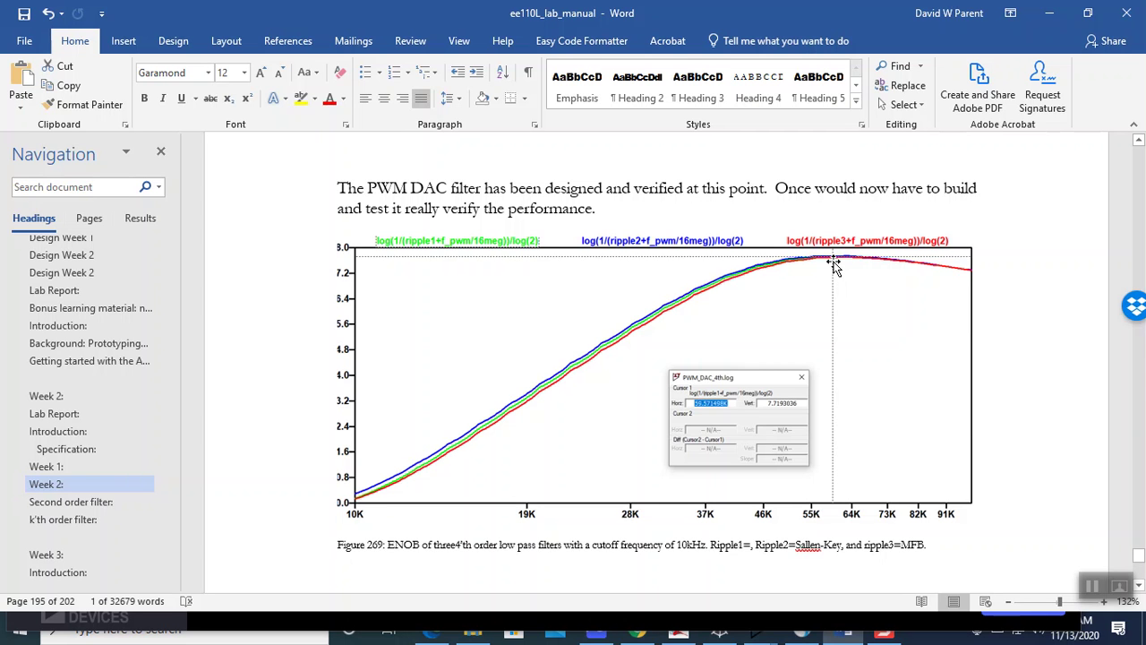
{"action": "scroll", "coordinate": [781, 288], "scroll_direction": "up", "scroll_amount": 3}
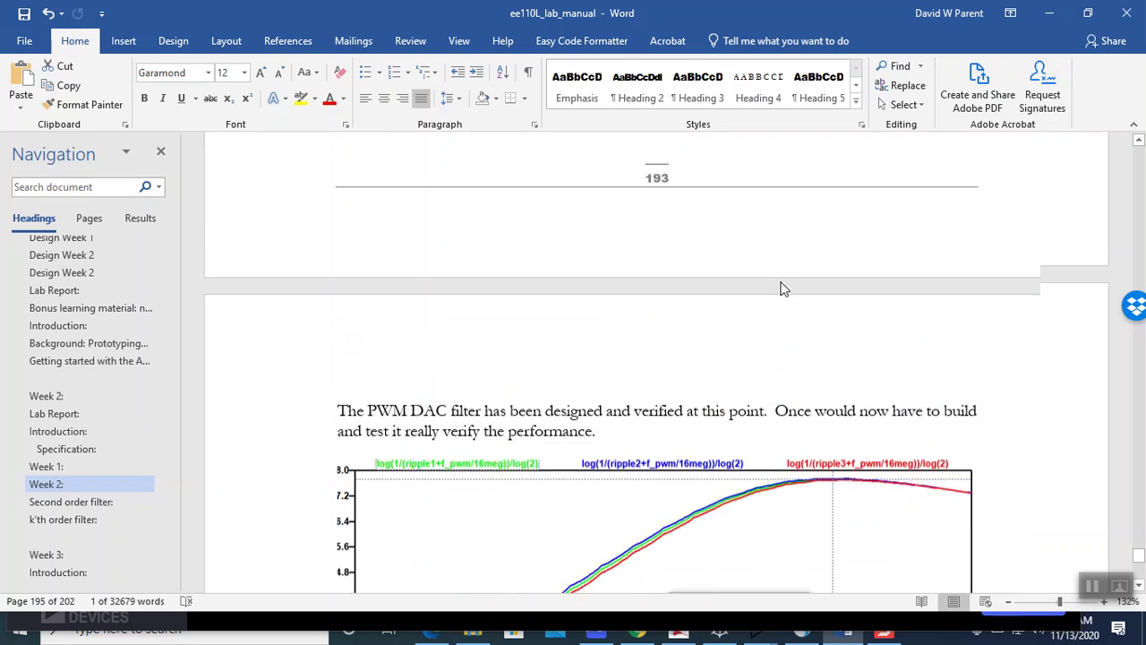
{"action": "scroll", "coordinate": [781, 288], "scroll_direction": "down", "scroll_amount": 10}
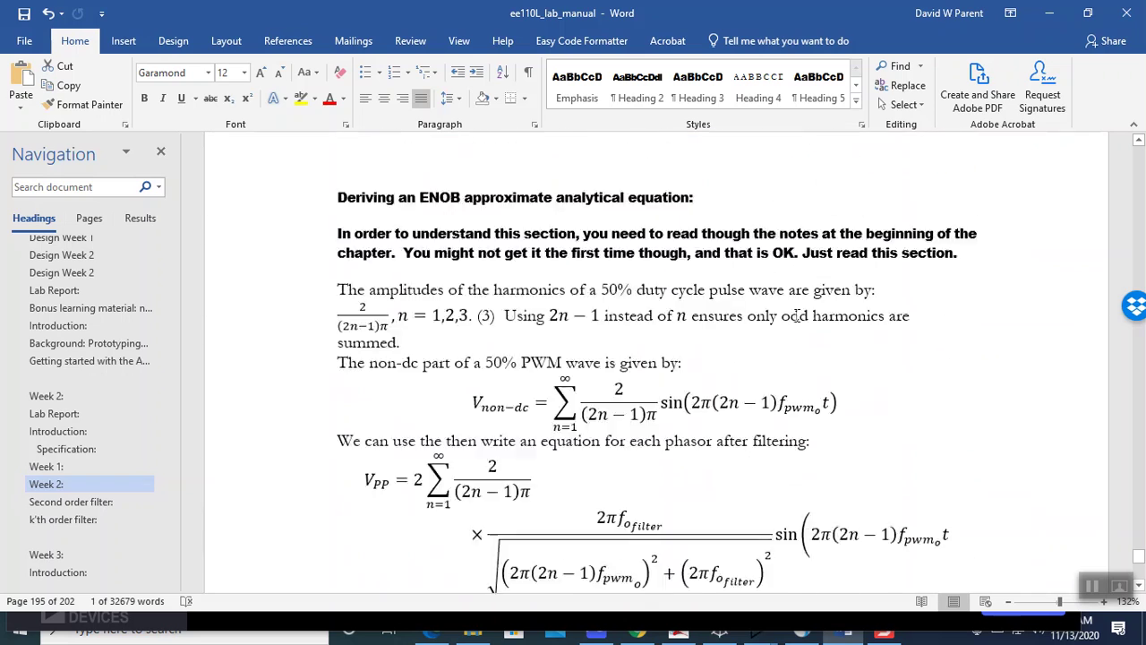
{"action": "scroll", "coordinate": [796, 315], "scroll_direction": "up", "scroll_amount": 10}
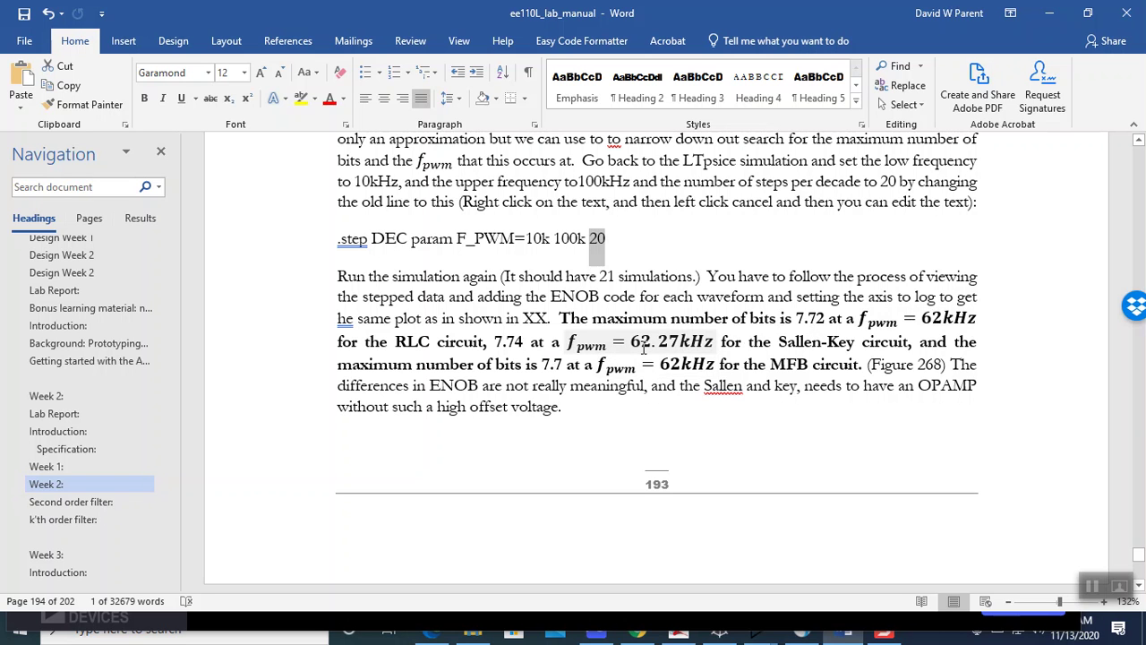
- Change the RLC circuit's f_pwm in the equation from 62 to 62.27 kHz
{"action": "double_click", "coordinate": [642, 348]}
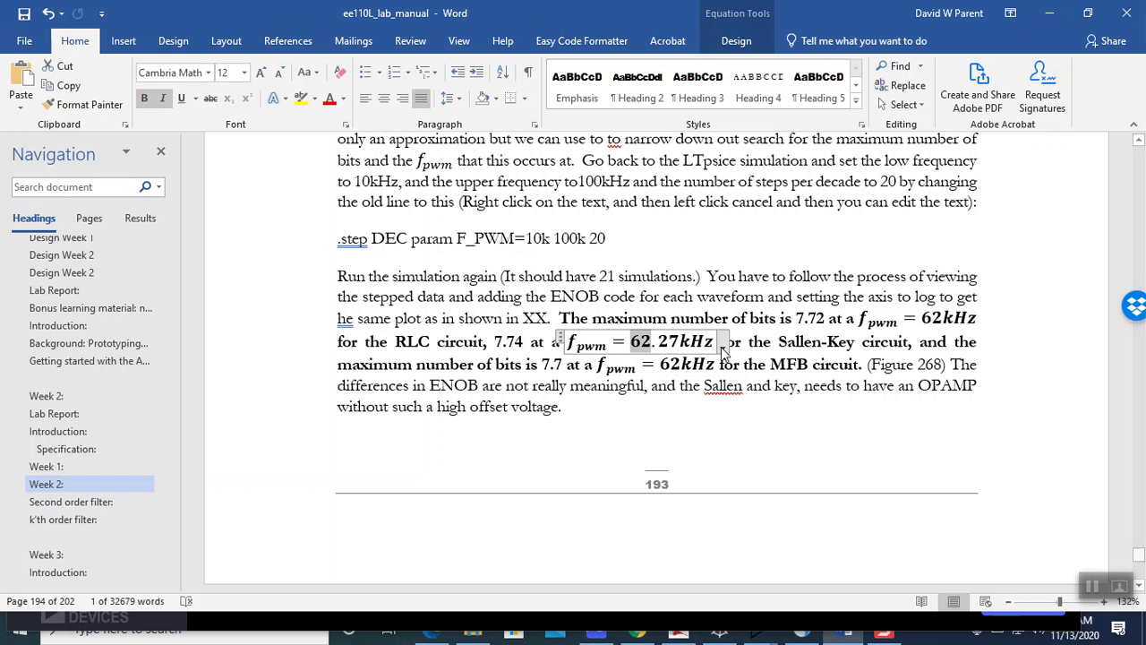
{"action": "left_click", "coordinate": [938, 317]}
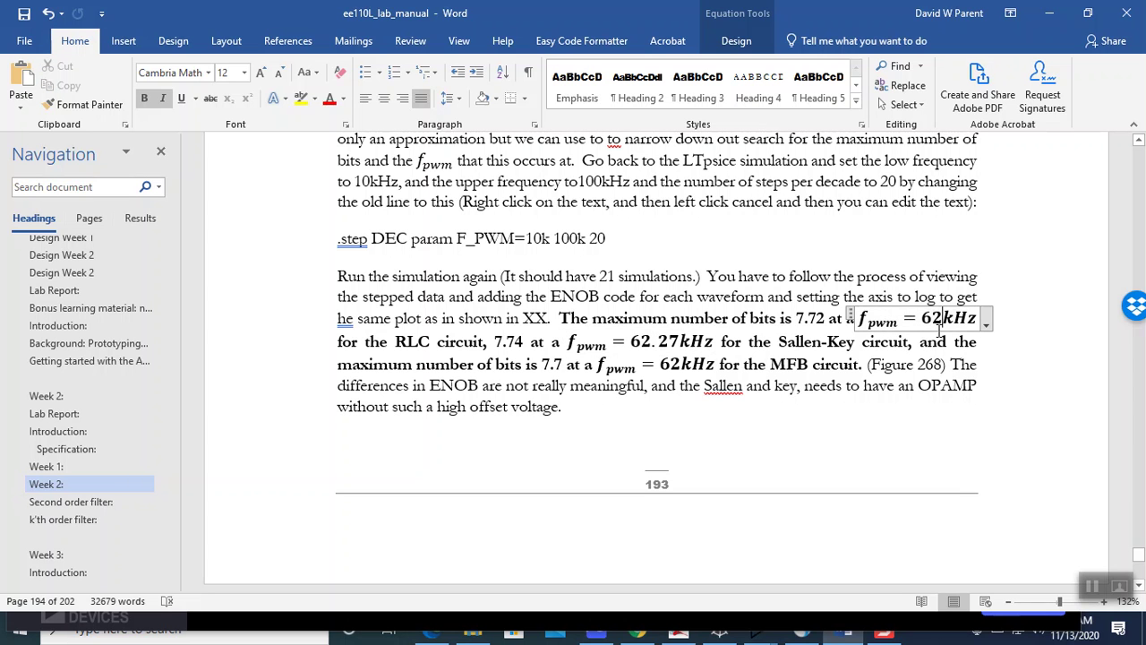
{"action": "type", "text": ".27"}
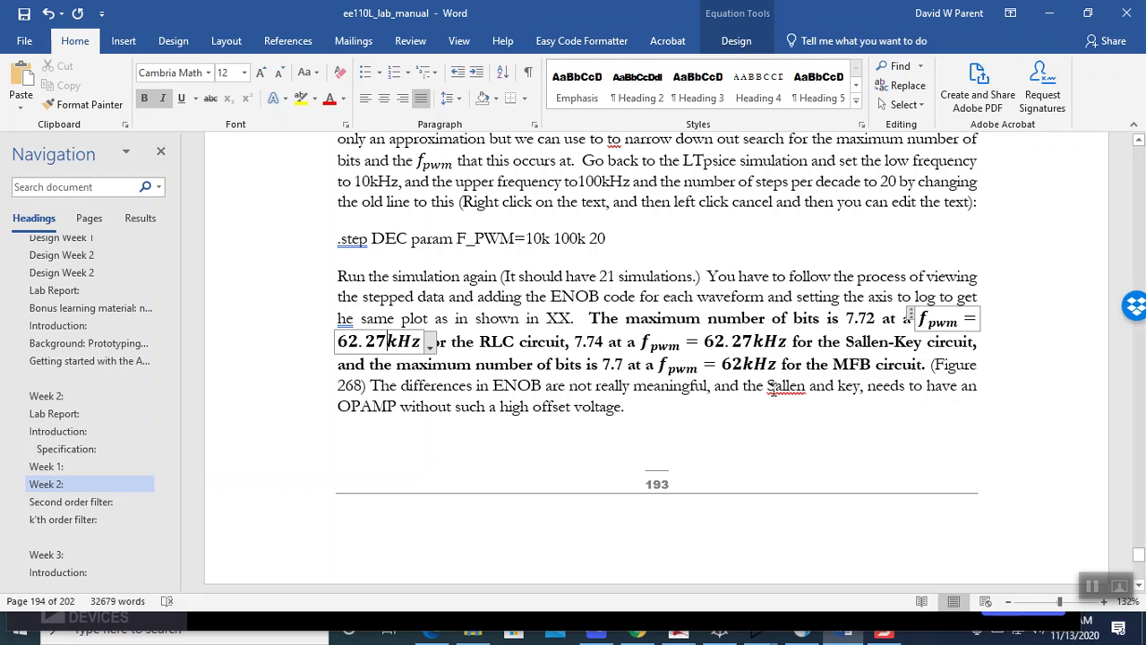
{"action": "left_click", "coordinate": [773, 386]}
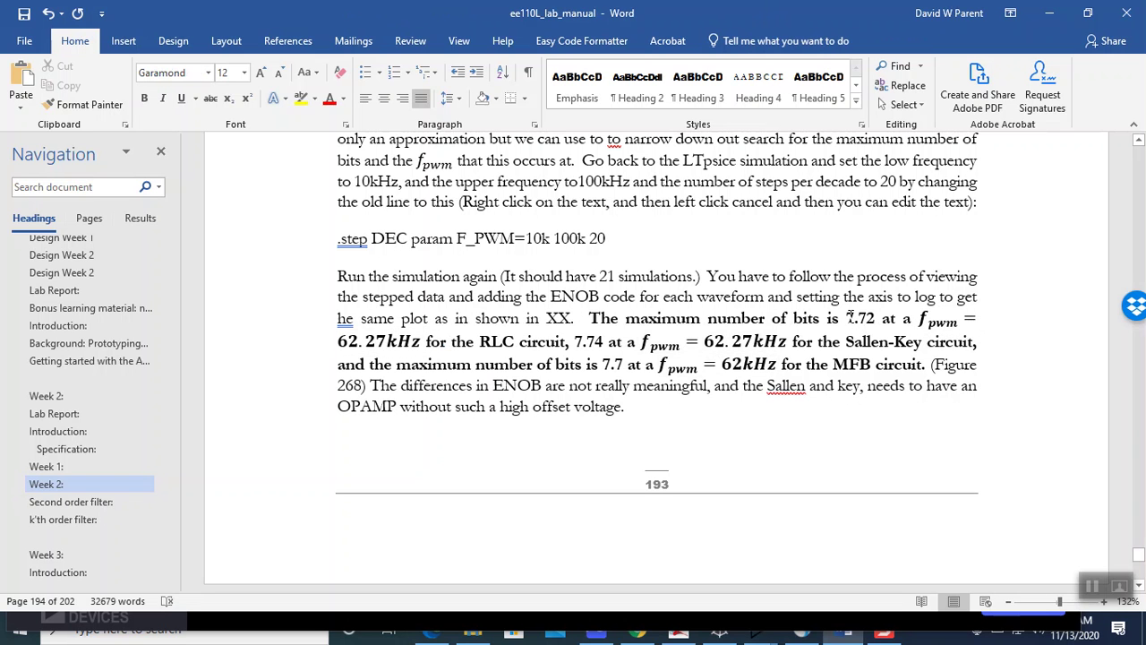
{"action": "left_click_drag", "start_coordinate": [847, 319], "coordinate": [876, 320]}
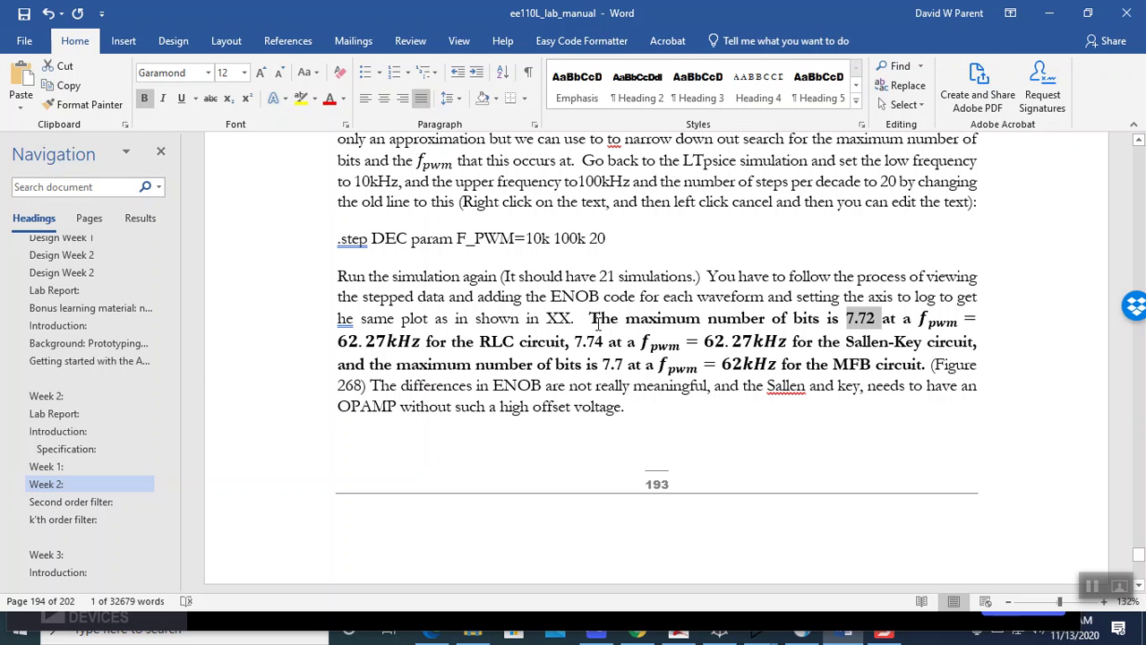
- Replace 'Sallen and key' with 'Sallen-Key' in the results sentence
{"action": "left_click_drag", "start_coordinate": [590, 318], "coordinate": [632, 385]}
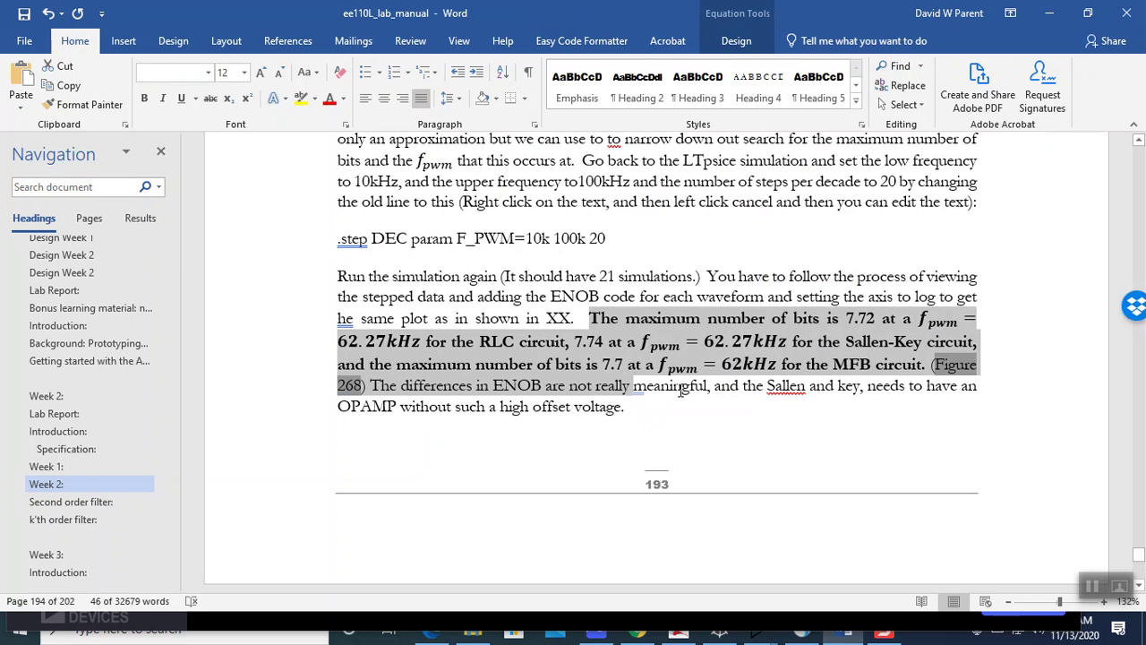
{"action": "left_click", "coordinate": [845, 386]}
{"action": "key", "text": "BackSpace"}
{"action": "key", "text": "BackSpace"}
{"action": "key", "text": "BackSpace"}
{"action": "key", "text": "BackSpace"}
{"action": "key", "text": "BackSpace"}
{"action": "key", "text": "BackSpace"}
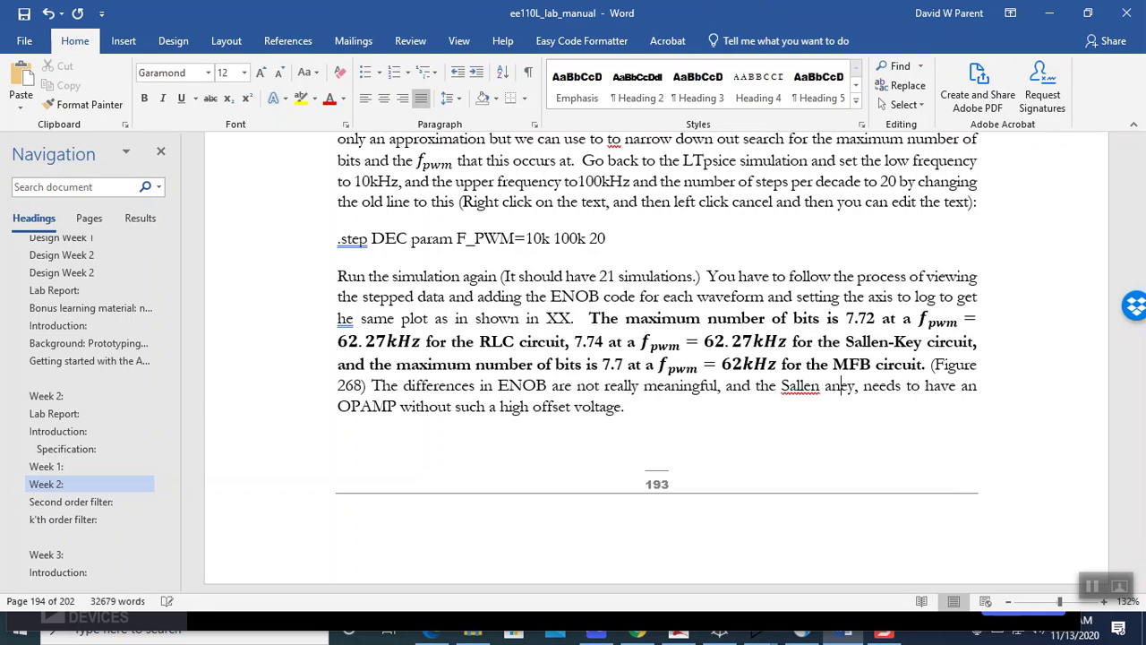
{"action": "type", "text": "-K"}
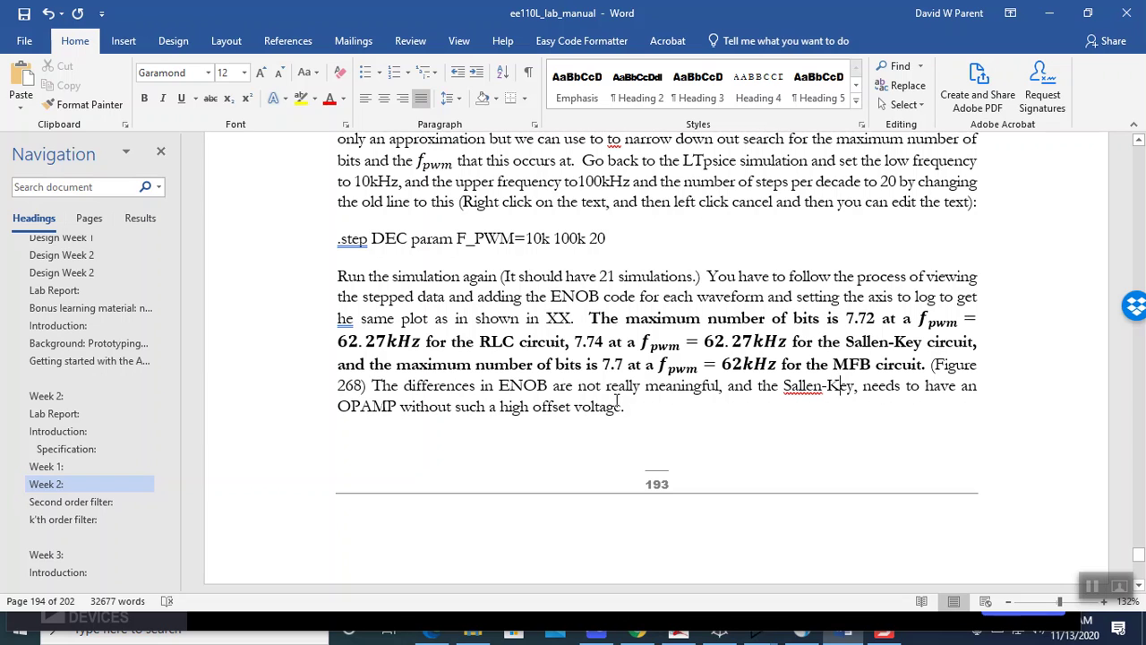
{"action": "scroll", "coordinate": [617, 402], "scroll_direction": "up", "scroll_amount": 3}
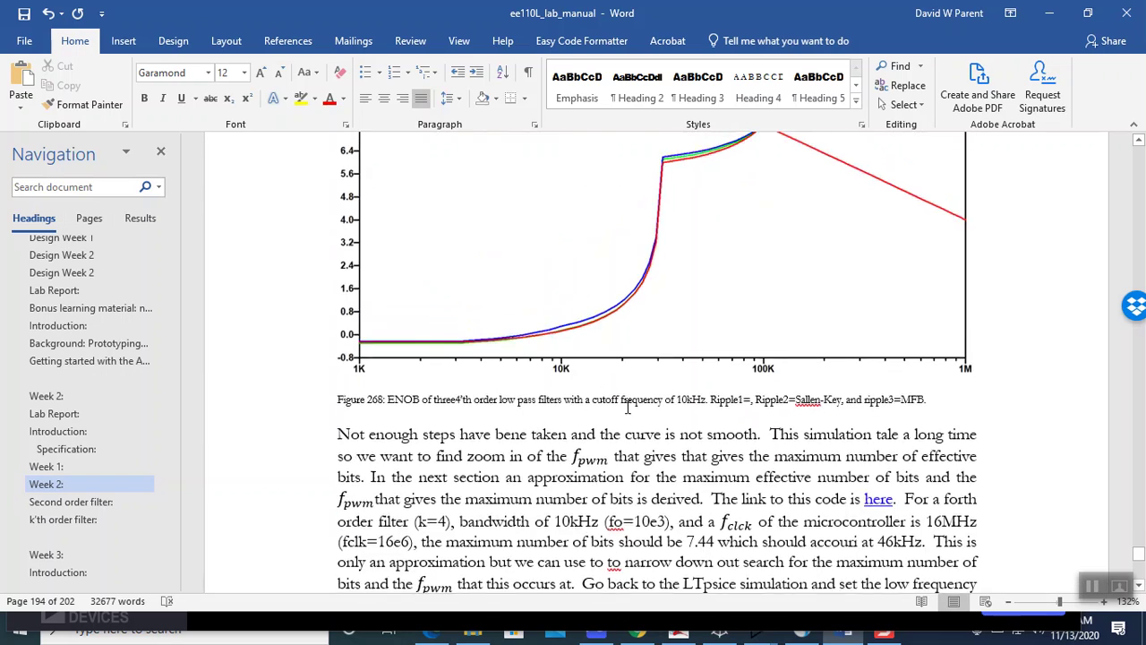
{"action": "scroll", "coordinate": [639, 429], "scroll_direction": "down", "scroll_amount": 7}
{"action": "scroll", "coordinate": [644, 431], "scroll_direction": "up", "scroll_amount": 3}
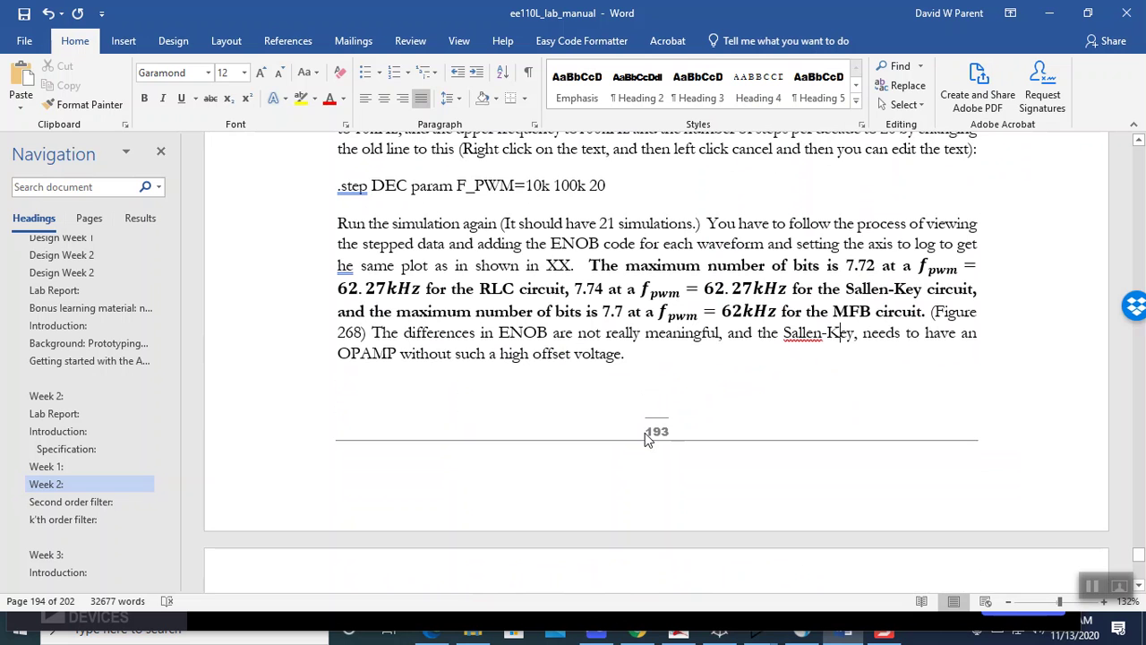